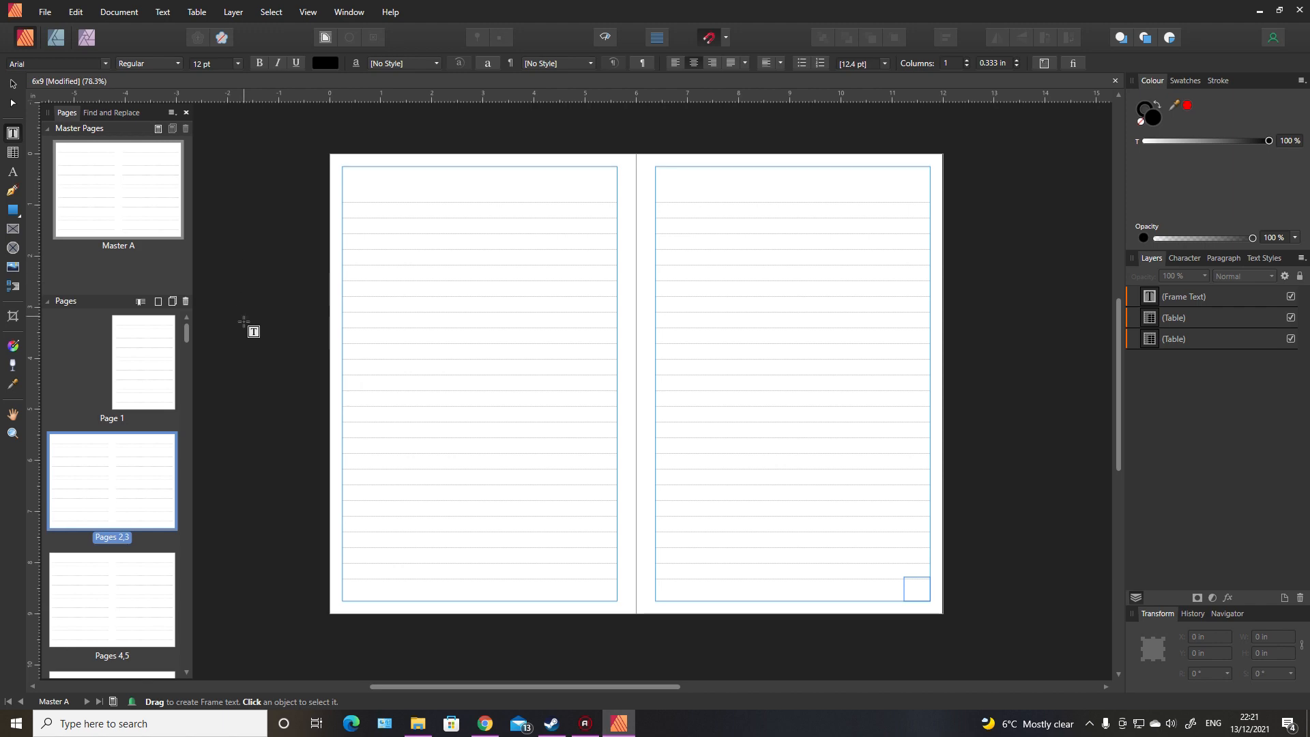
Step: Clear the master from page 1 so that it is a blank page
left_click(150, 379)
right_click(148, 375)
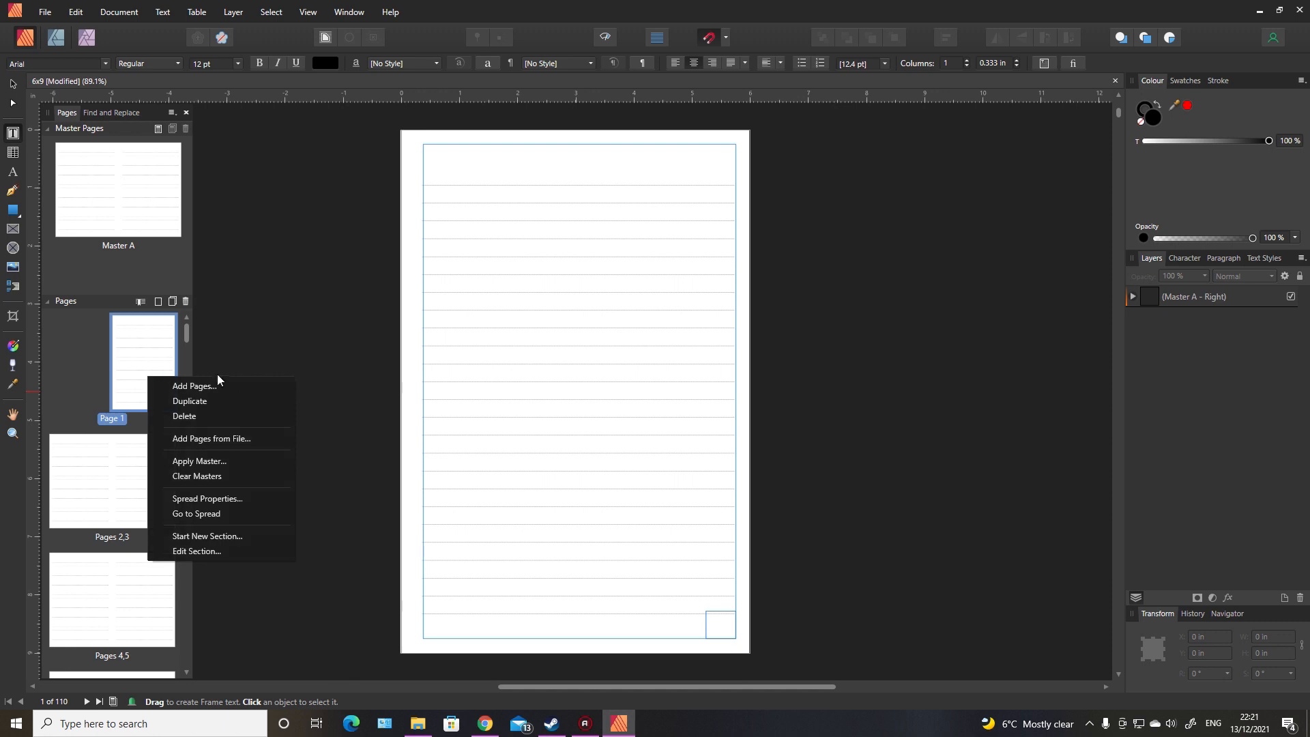
left_click(224, 475)
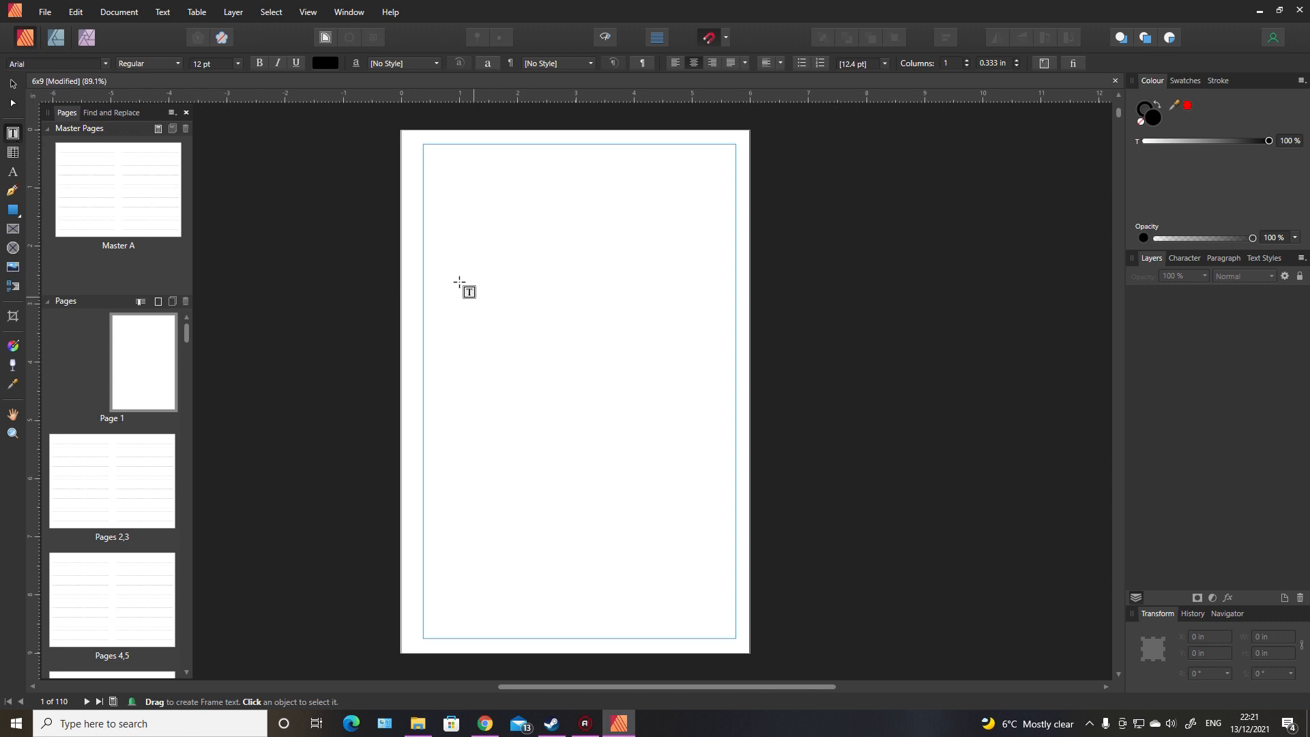
Step: Add a text frame about 4.7 × 2.7 in on page 1 reading "This Journal Belongs To:" with an underscore line beneath
left_click_drag(440, 268, 716, 426)
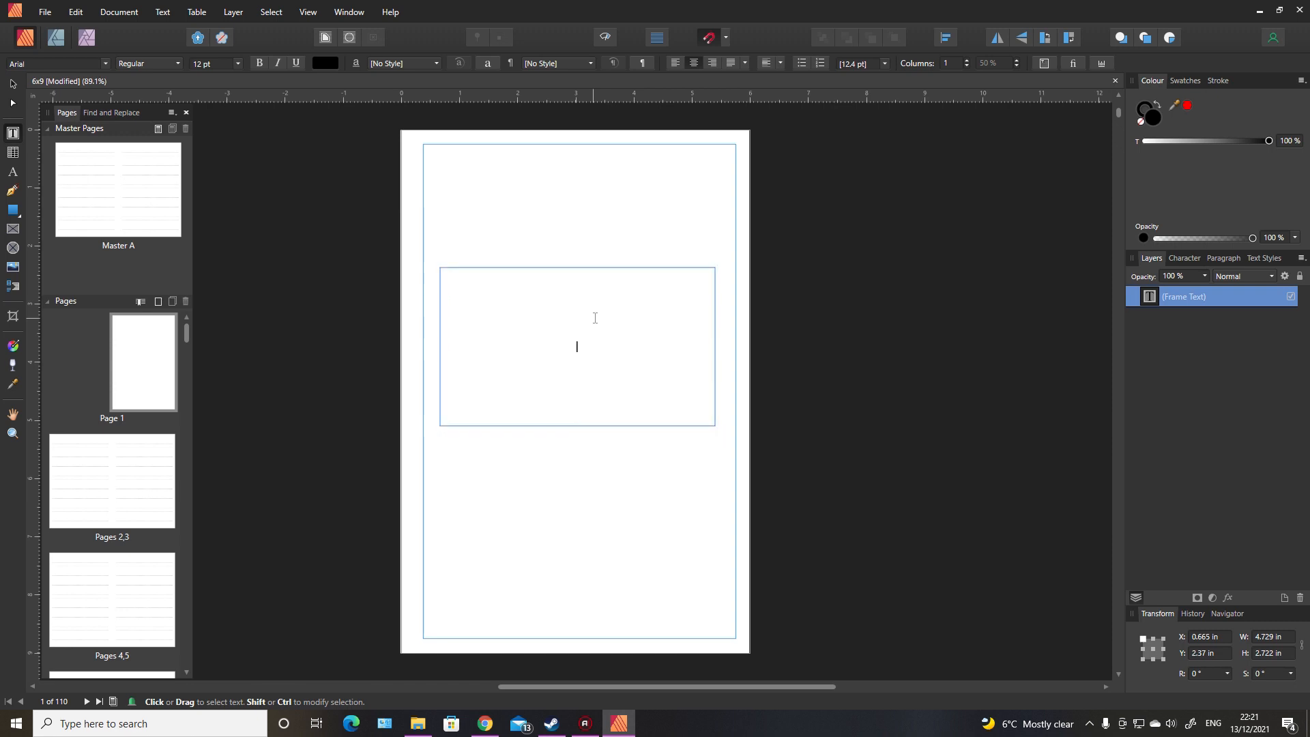
type("This Journal Belongs To:")
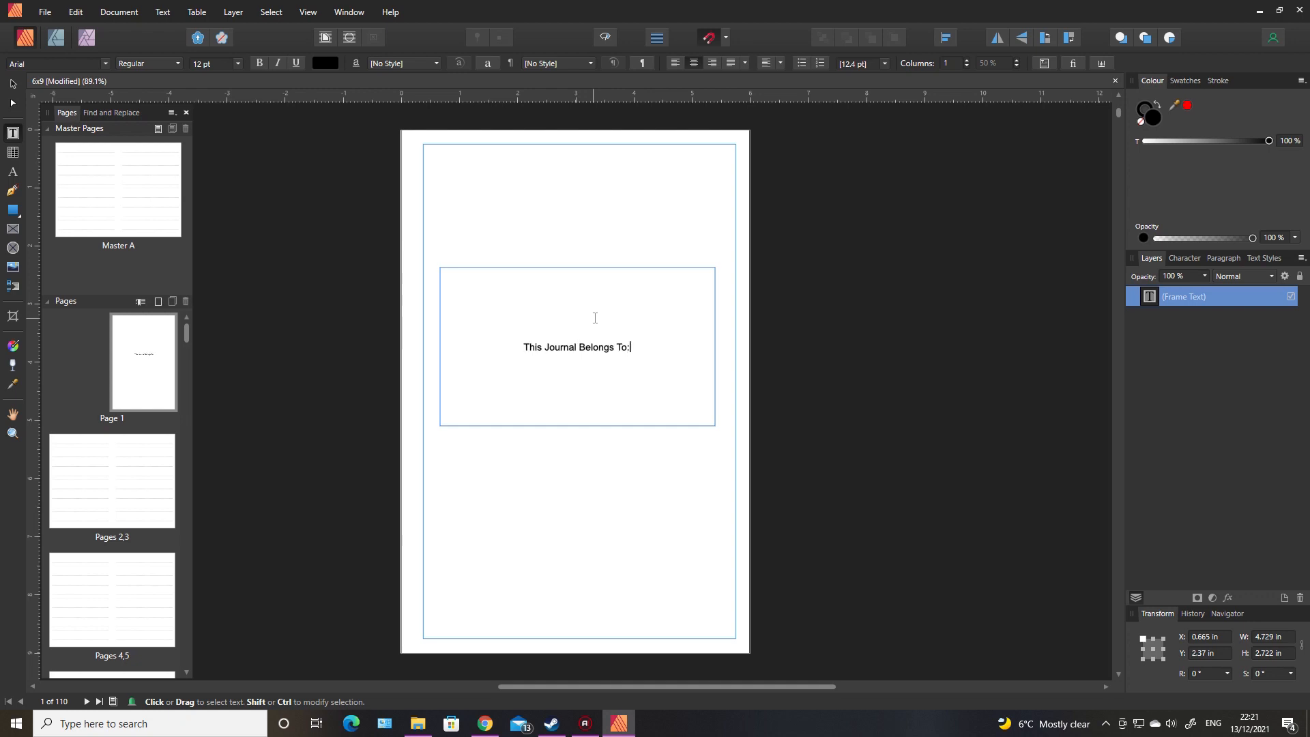
key("Return")
type("__________________________")
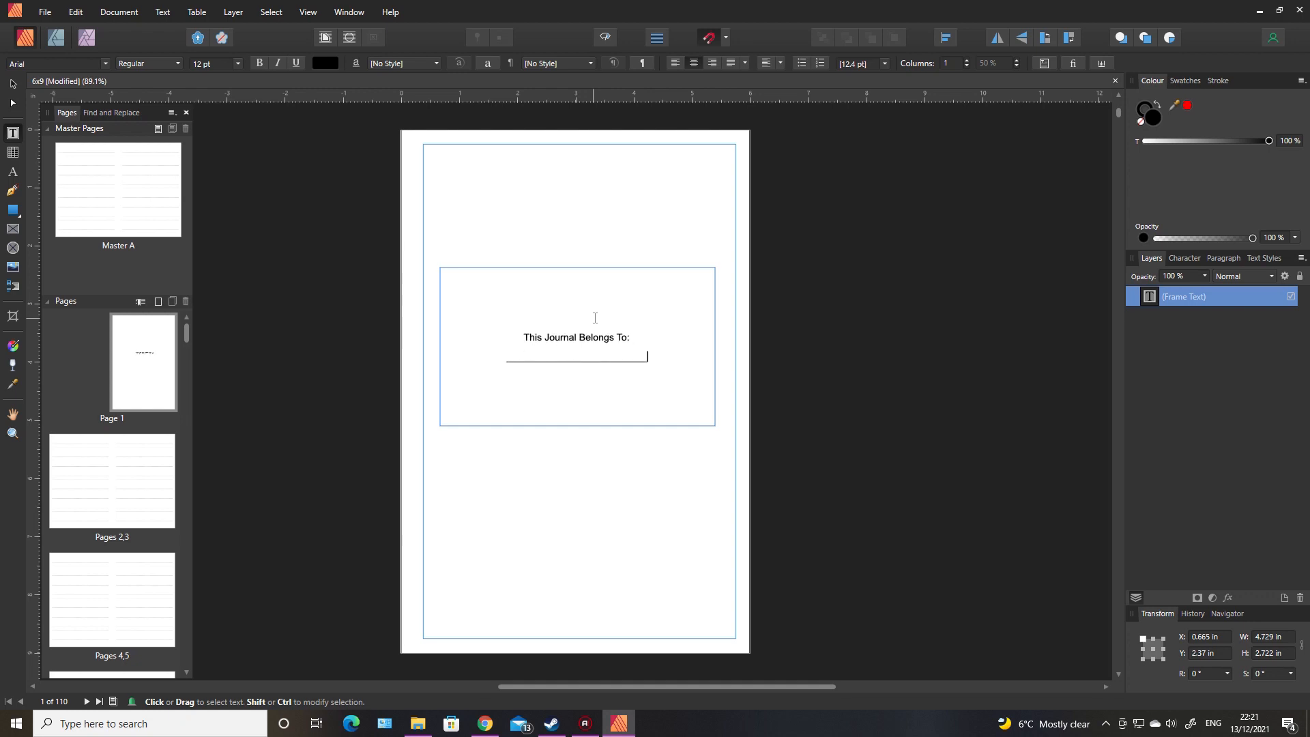
key("Return")
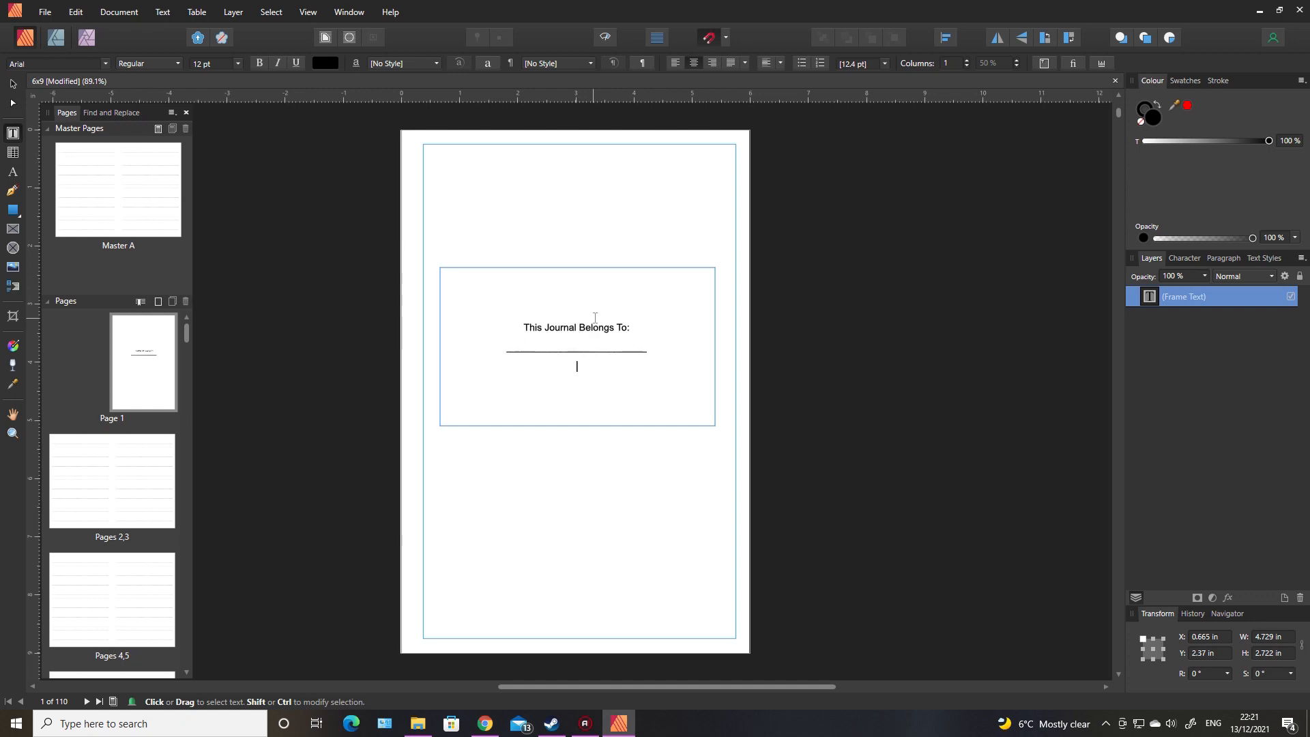
Step: Add "If Found, Please Email:" below the name line, followed by another underscore line
type("If Found, Please Email:")
key("Return")
type("__________________________")
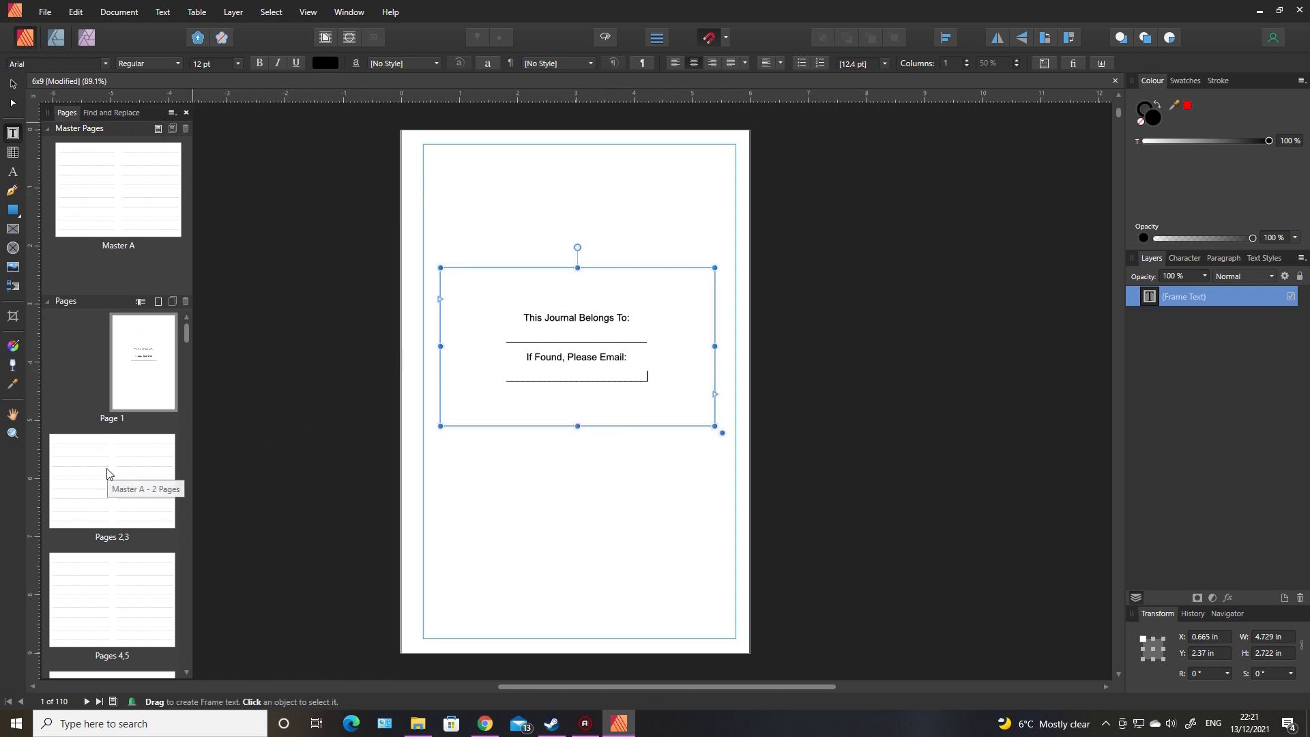
Step: Start a new section at page 2 and restart its page numbering at 1
double_click(125, 217)
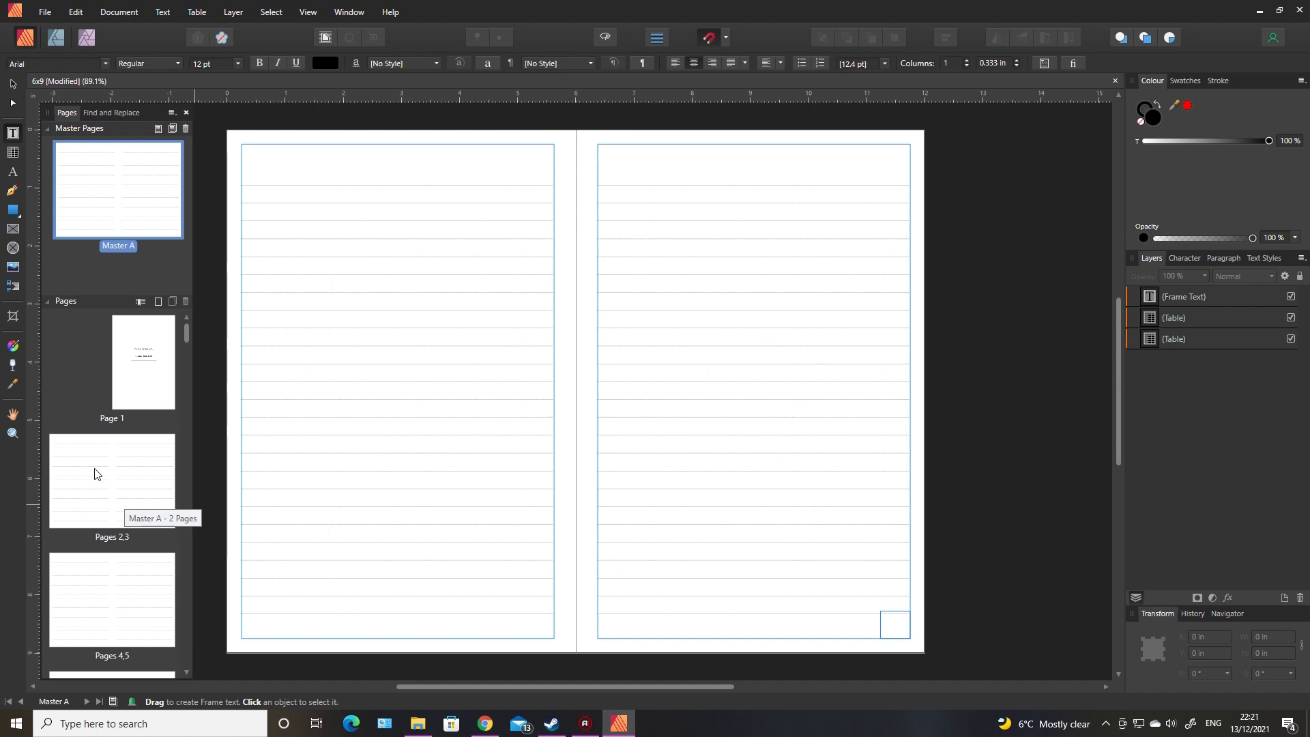
left_click(147, 373)
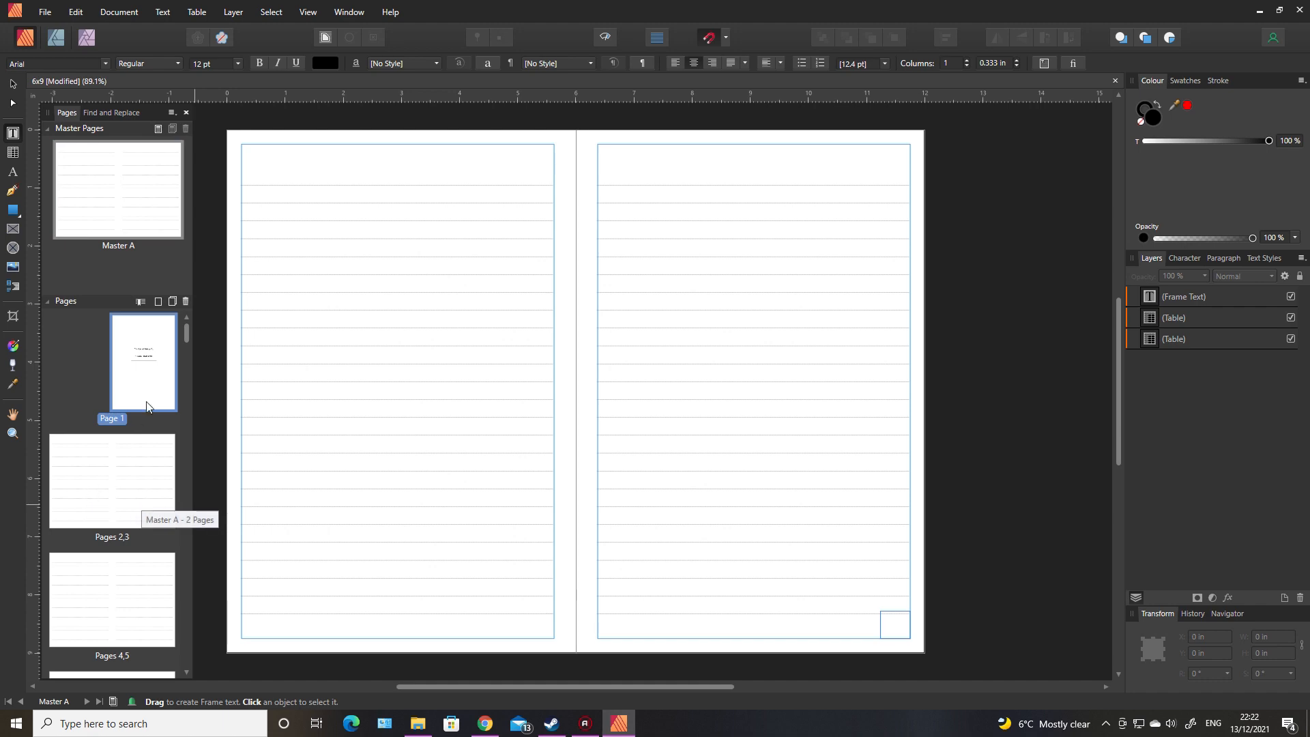
left_click(87, 486)
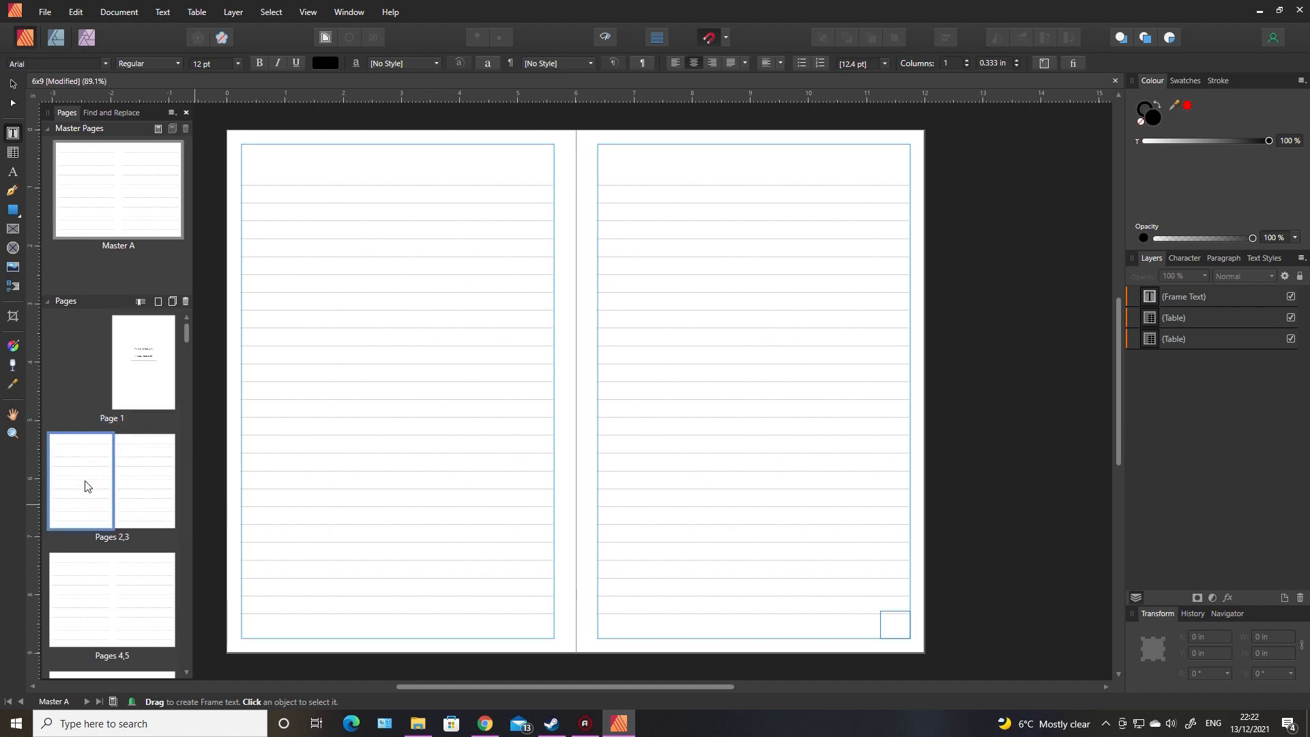
right_click(88, 486)
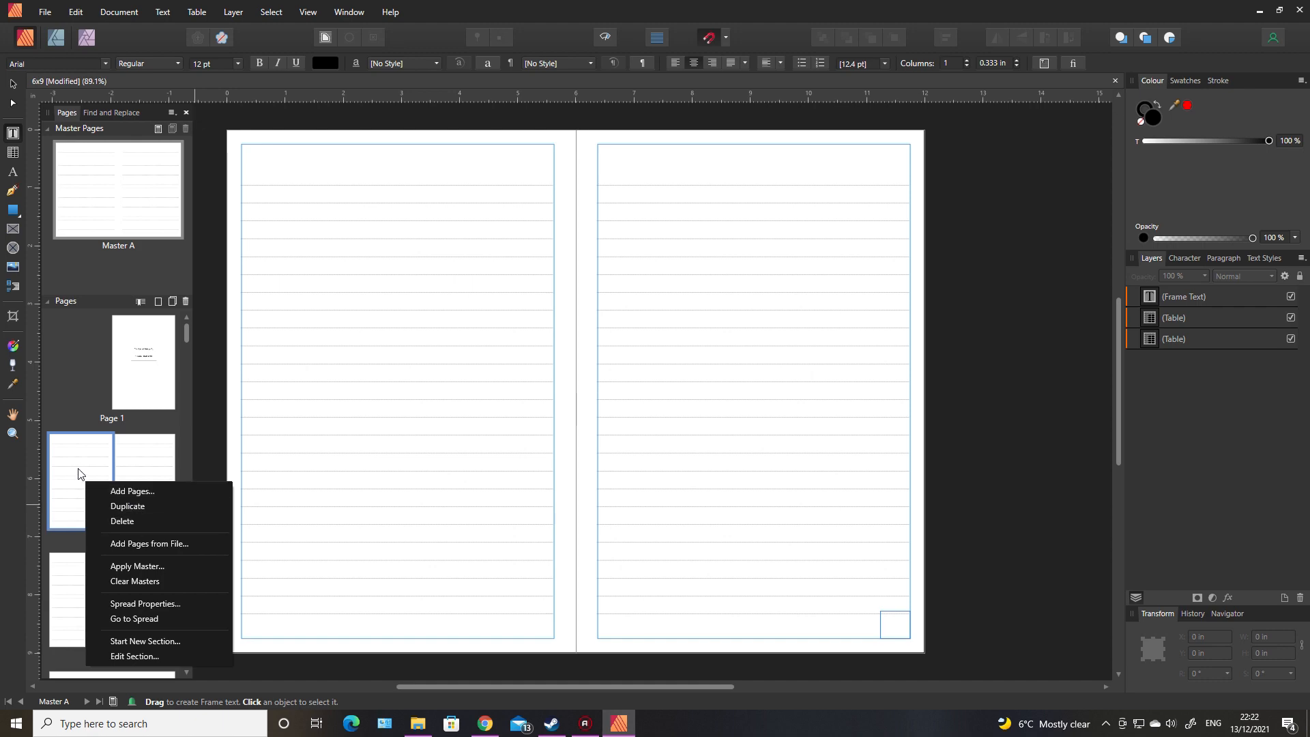
left_click(150, 643)
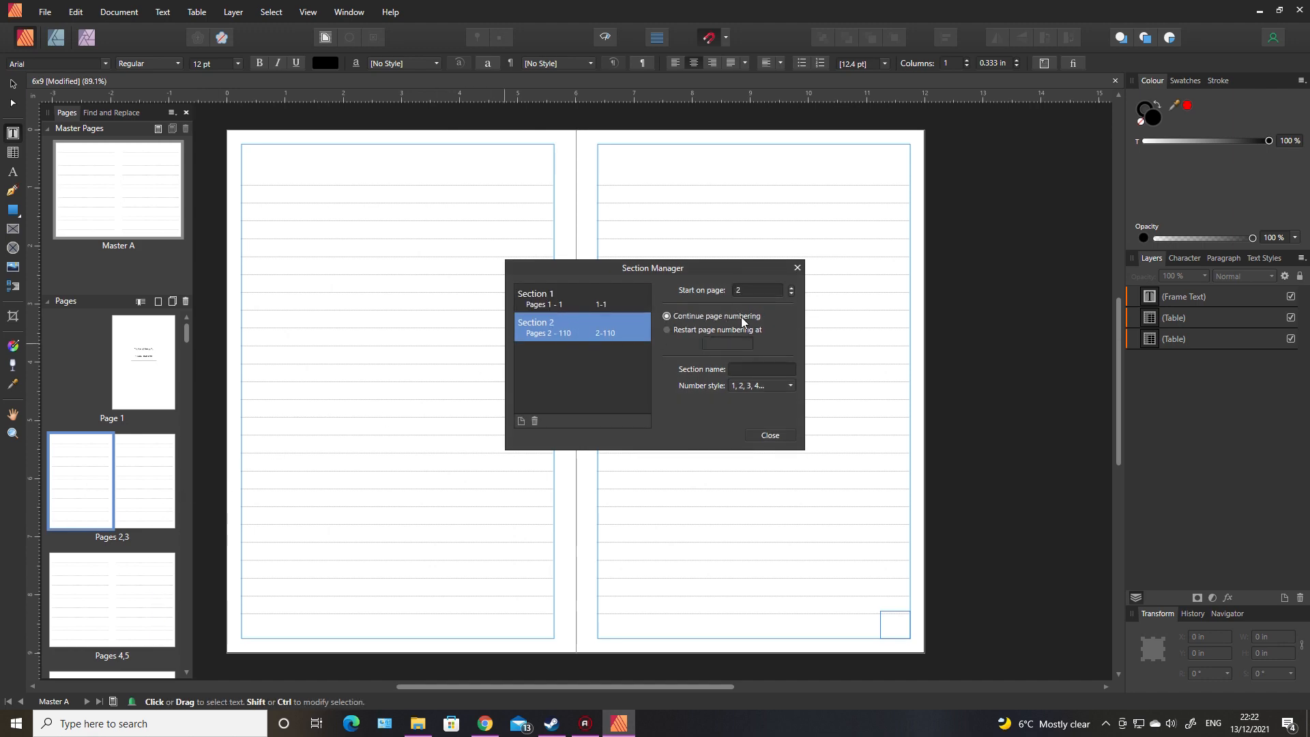
left_click(667, 330)
left_click(774, 436)
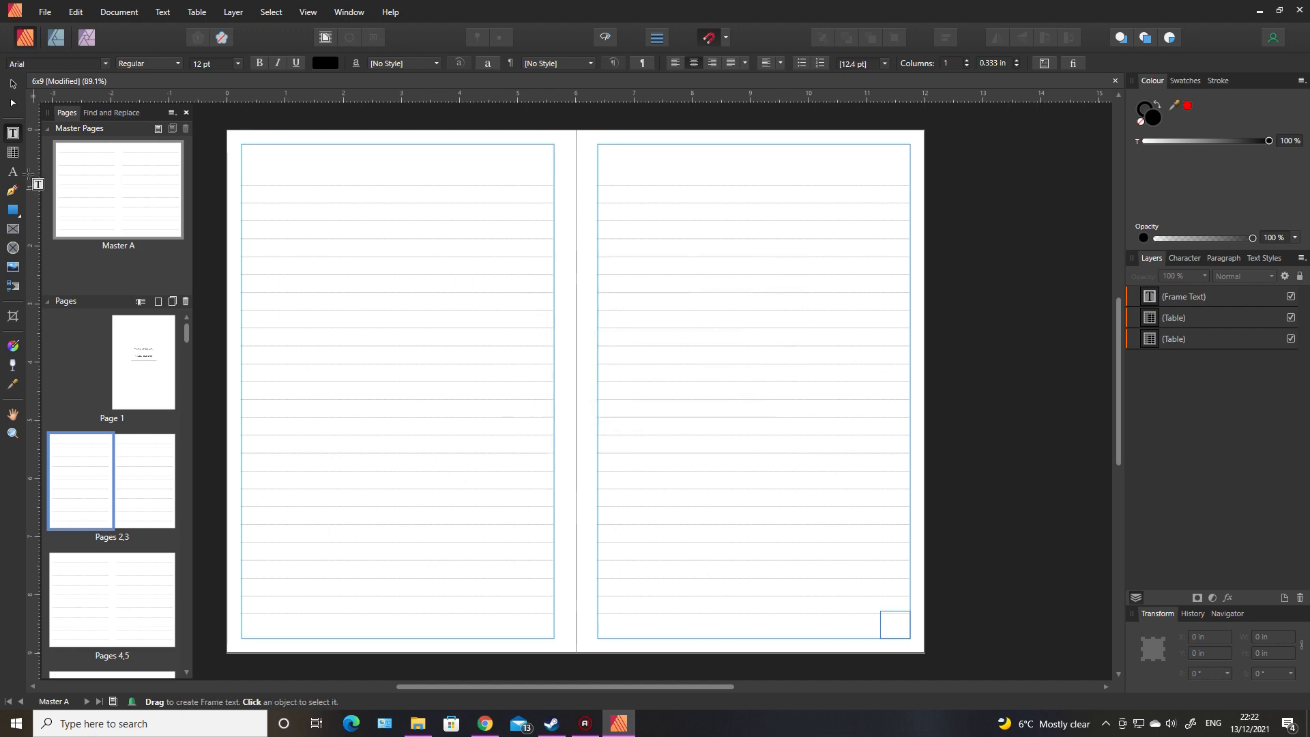
Step: Insert a Page Number field in the small text frame at the lower-right corner of Master A's right page
left_click(114, 197)
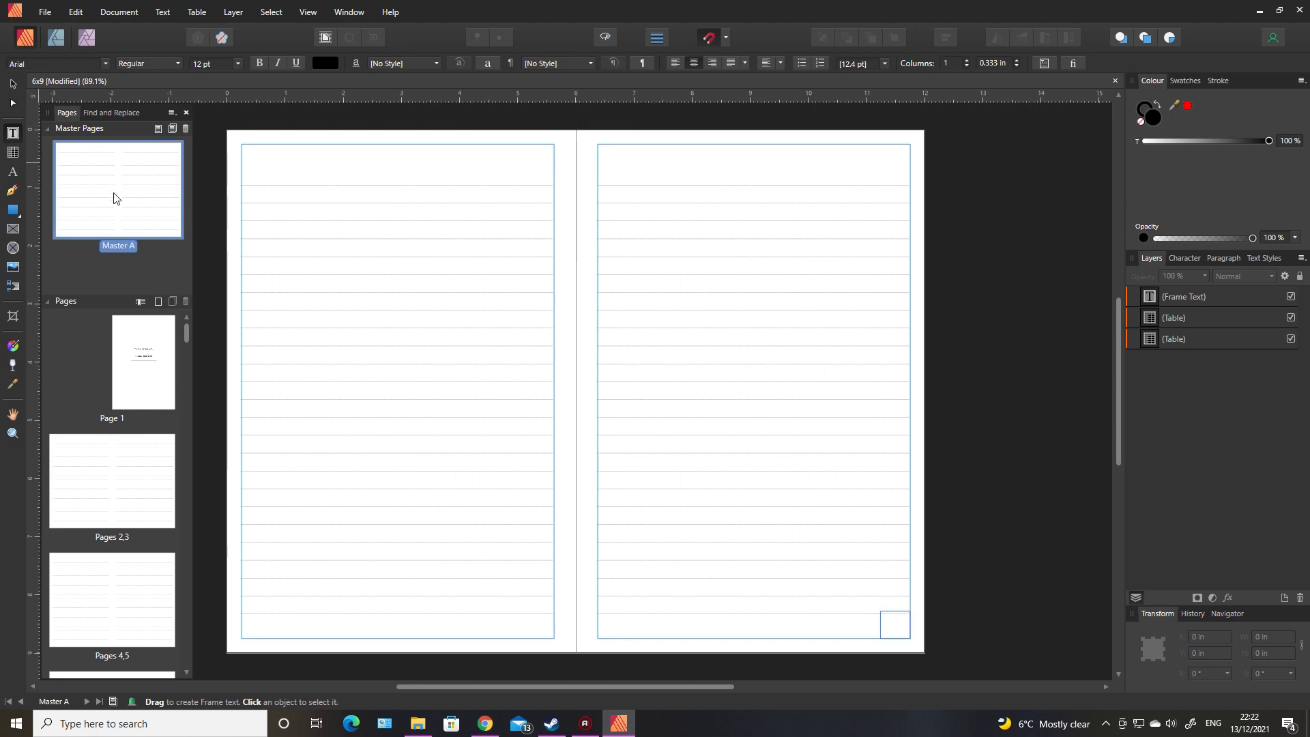
left_click(889, 612)
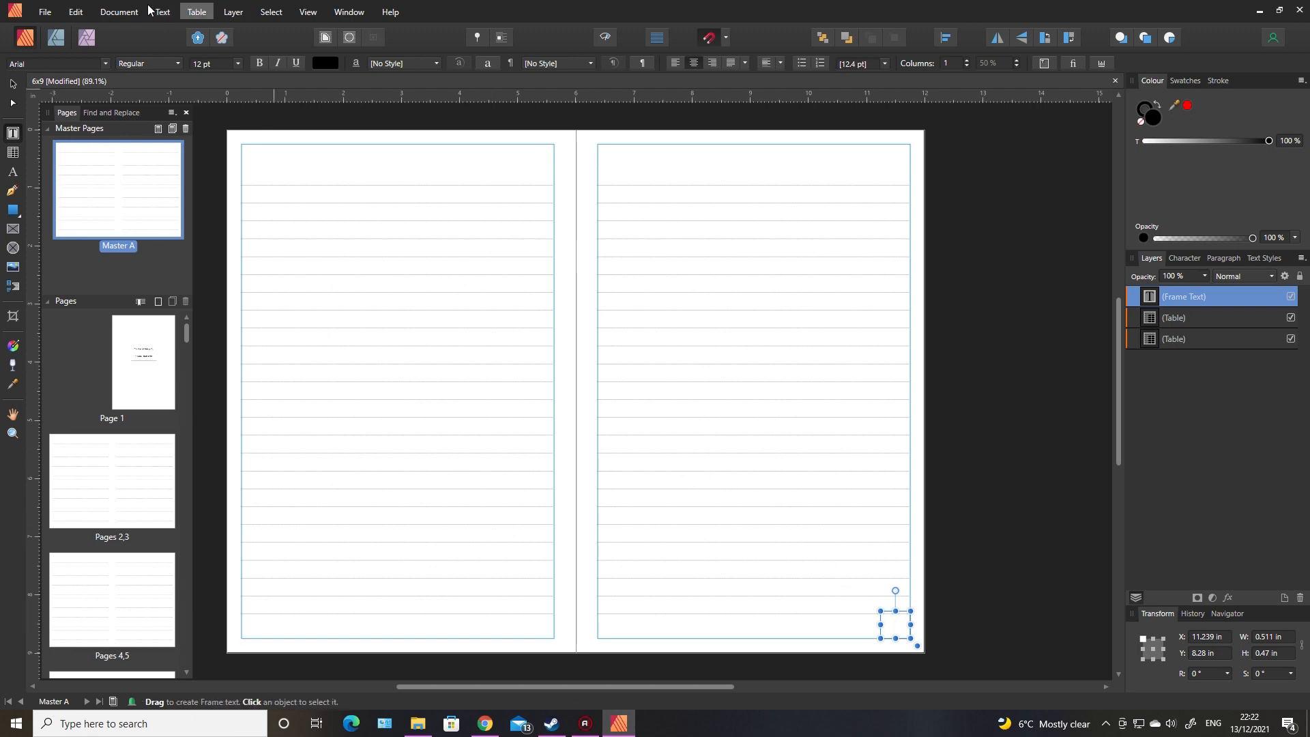
left_click(171, 17)
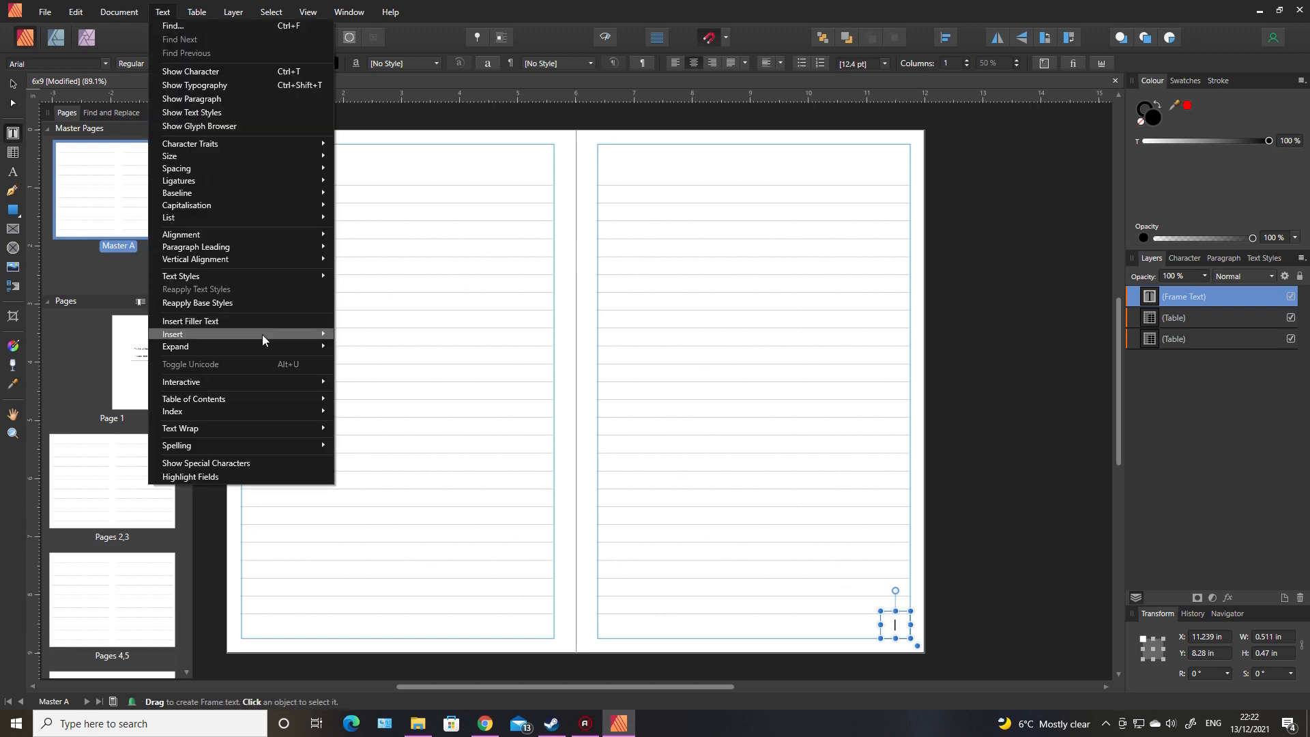
mouse_move(264, 340)
mouse_move(372, 338)
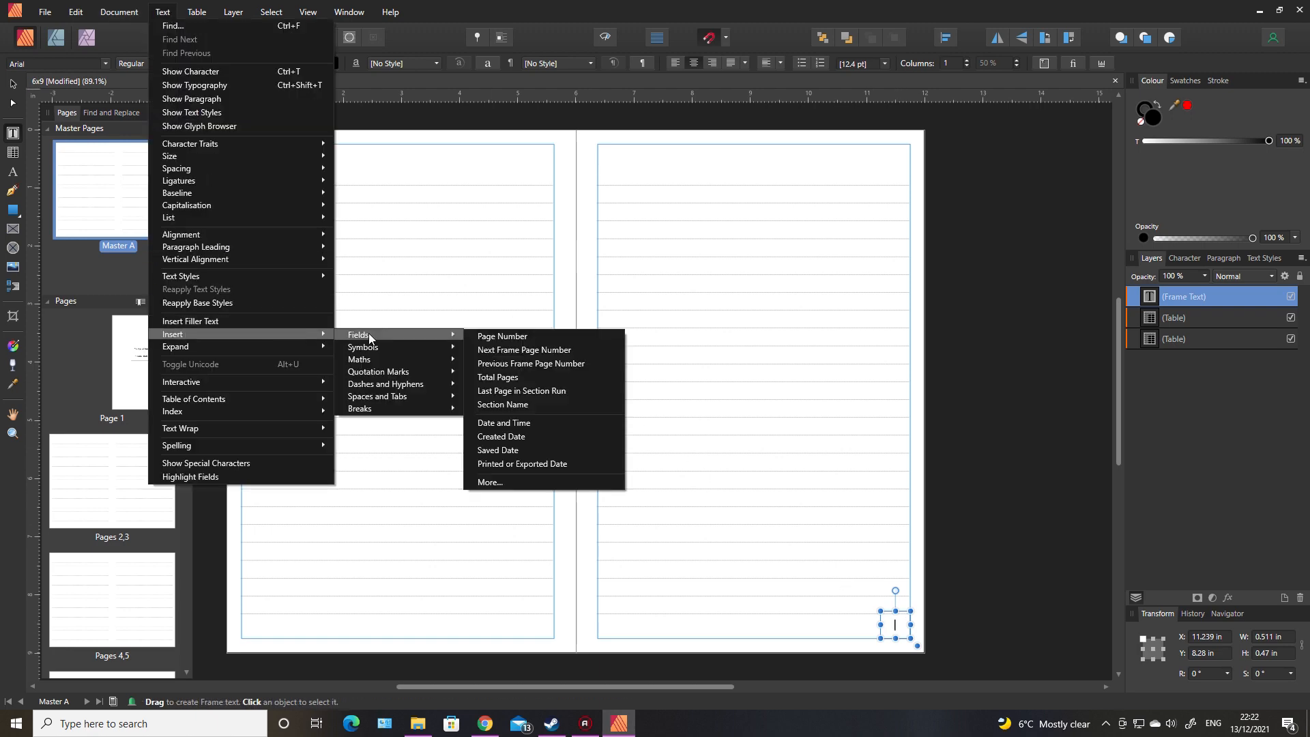
left_click(496, 337)
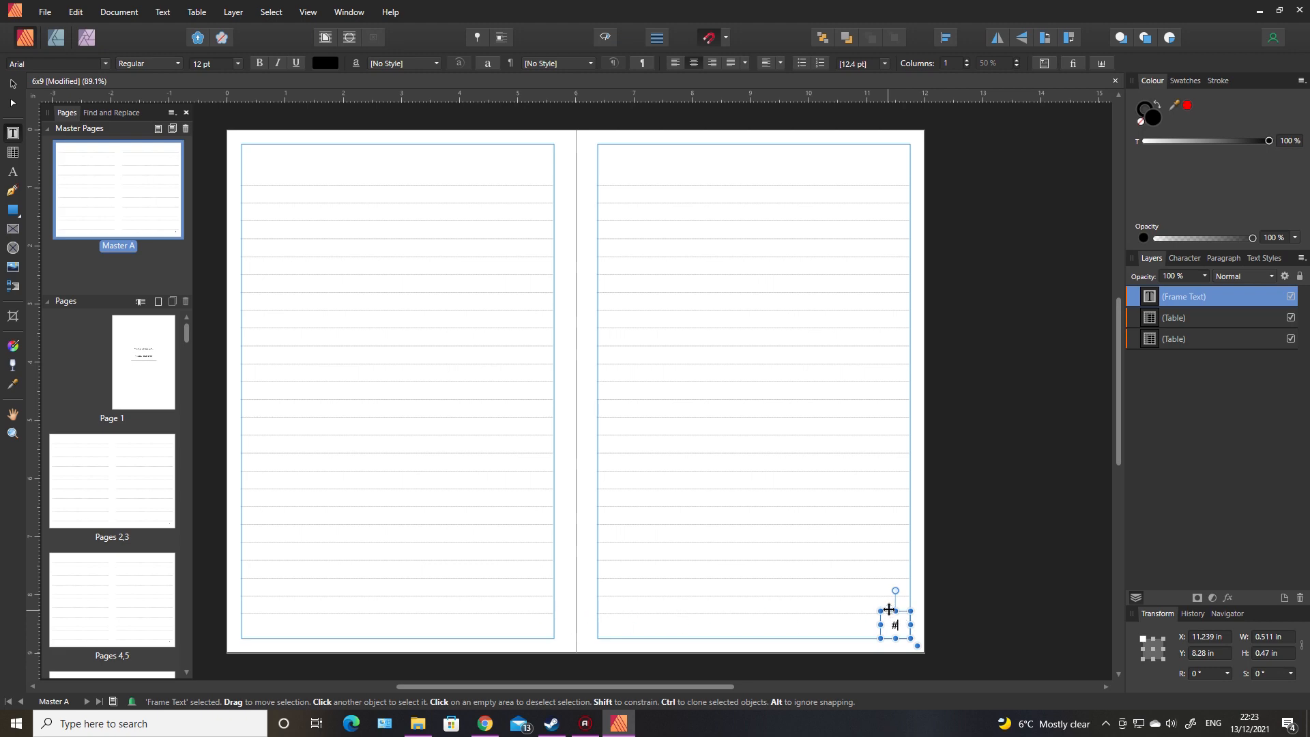
Step: Duplicate the page number frame into the lower-left corner of Master A's left page and check the numbering on pages 2,3
left_click_drag(889, 609, 533, 612)
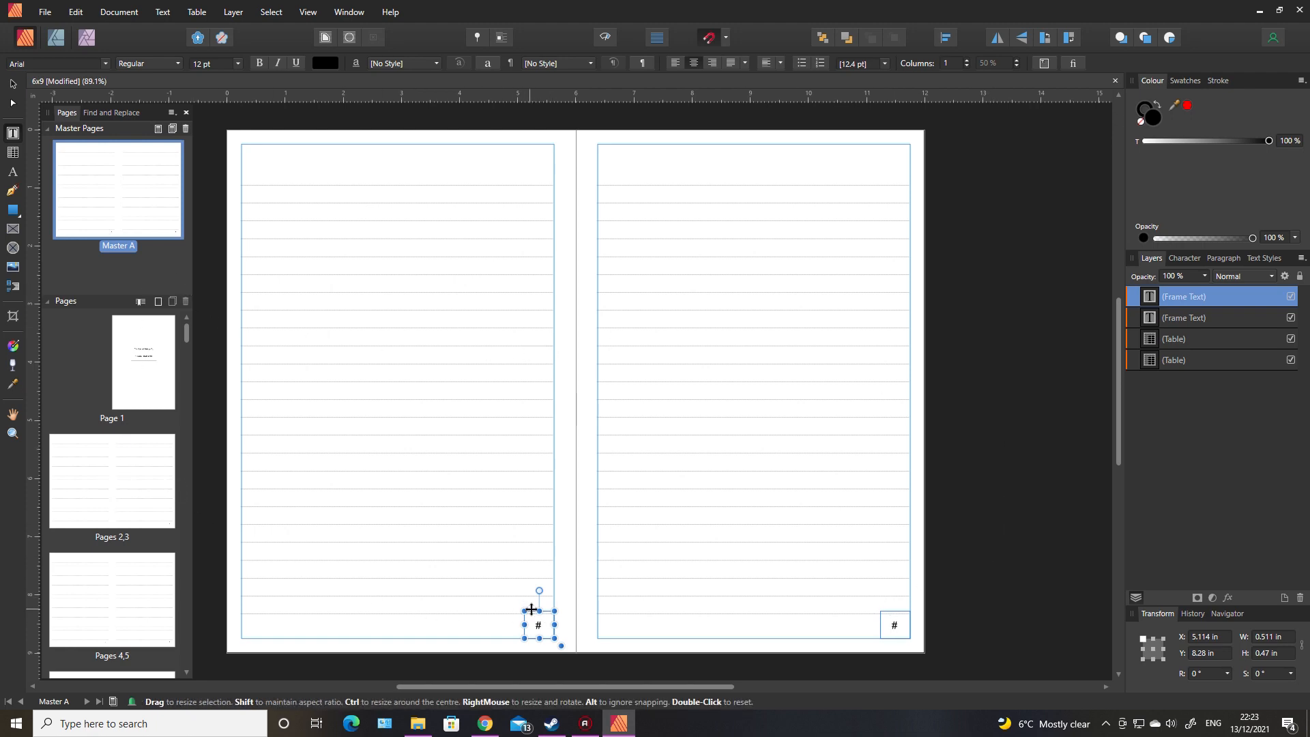
left_click_drag(533, 610, 246, 617)
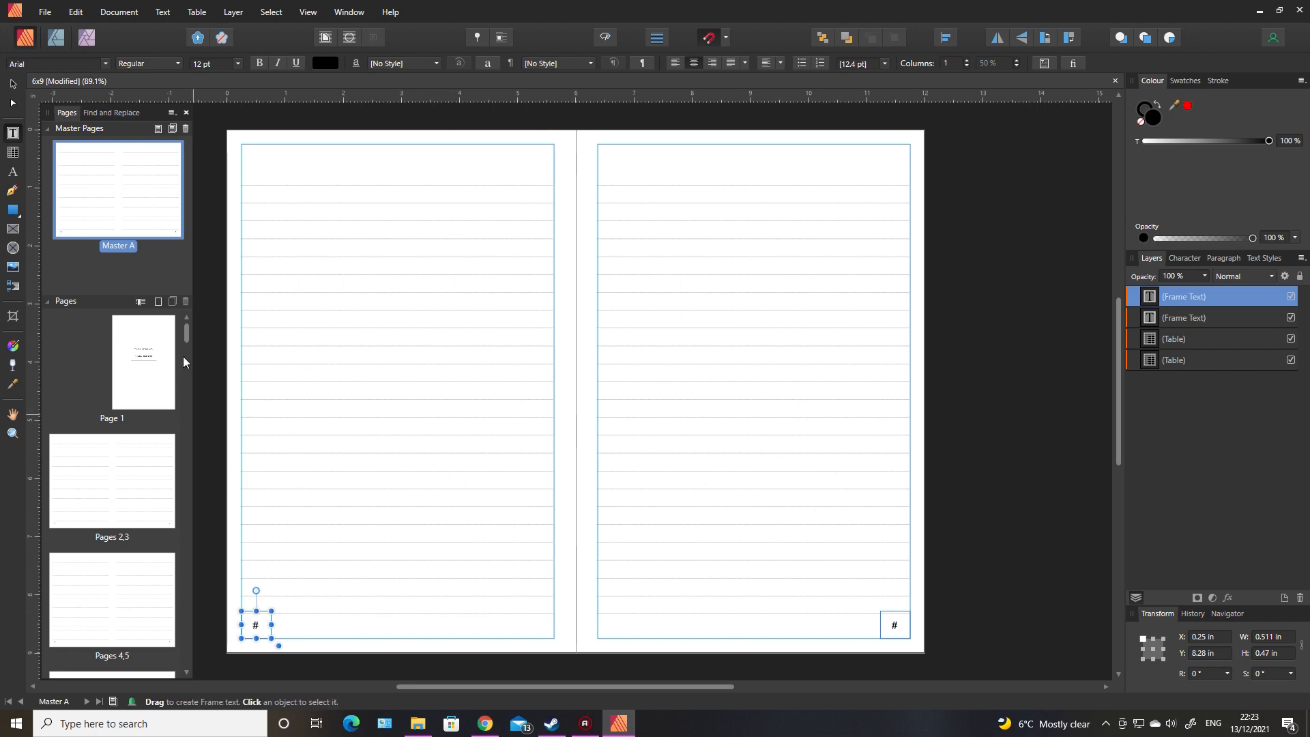
left_click(113, 463)
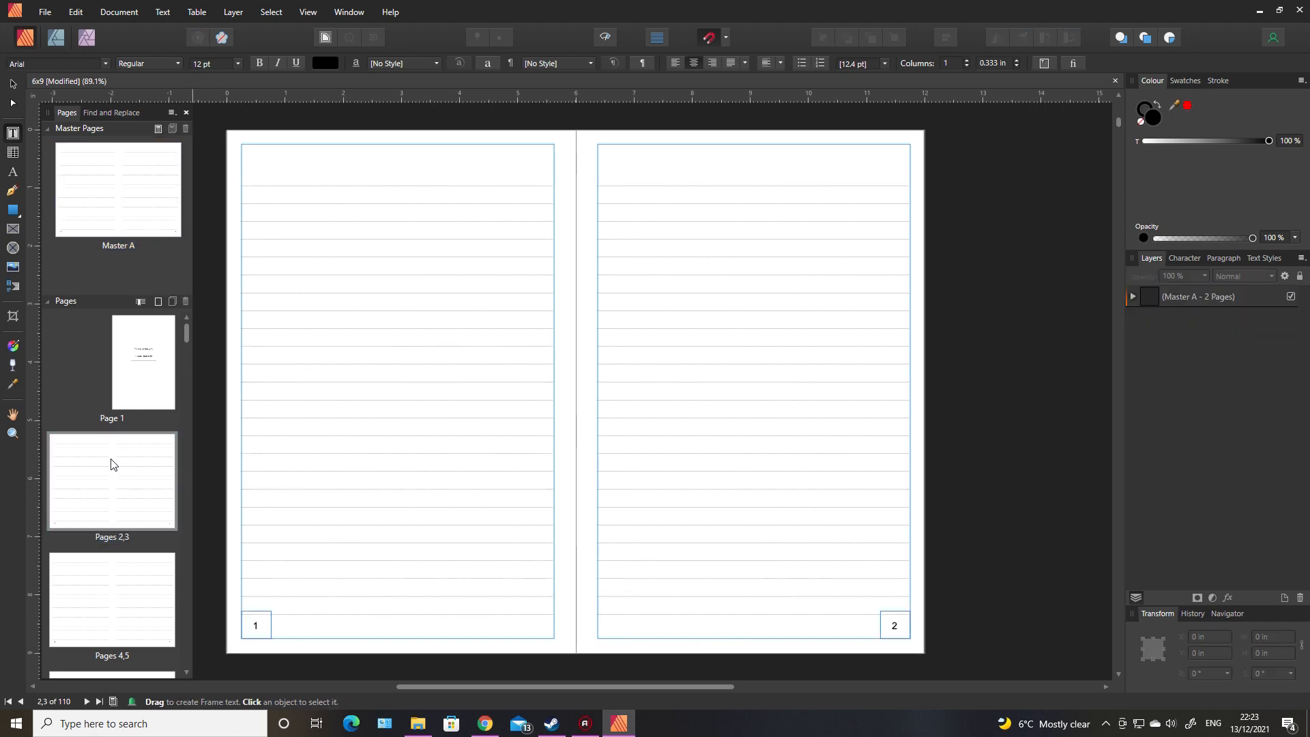
left_click(136, 612)
left_click(155, 483)
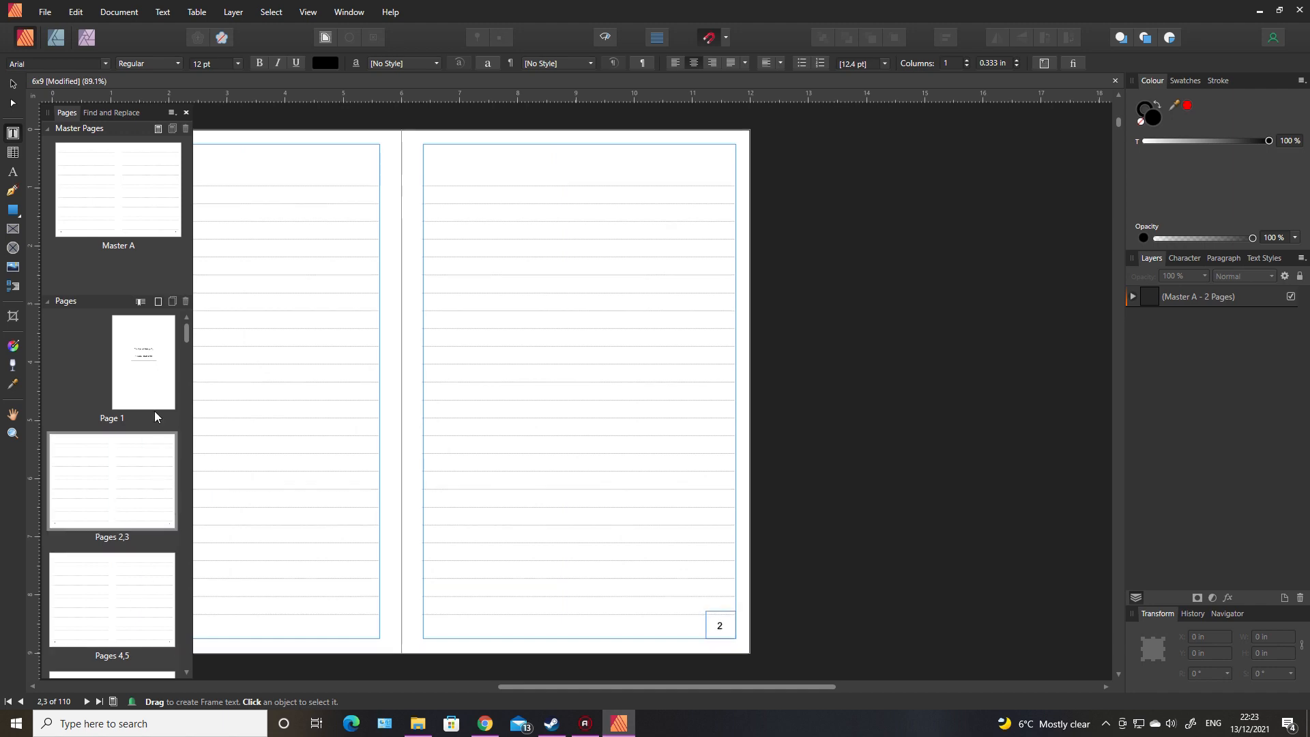
Step: Set the colour opacity of both page number fields on Master A to 30%
left_click(123, 198)
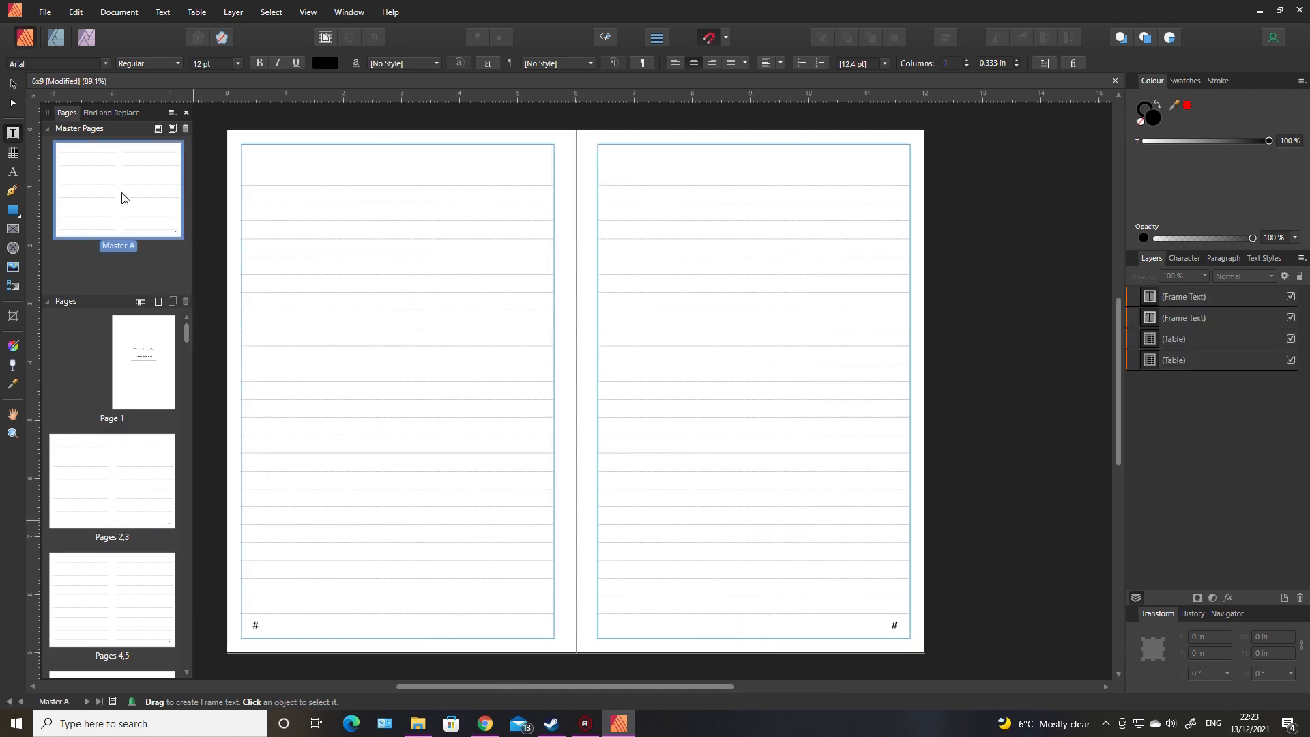
left_click(259, 625)
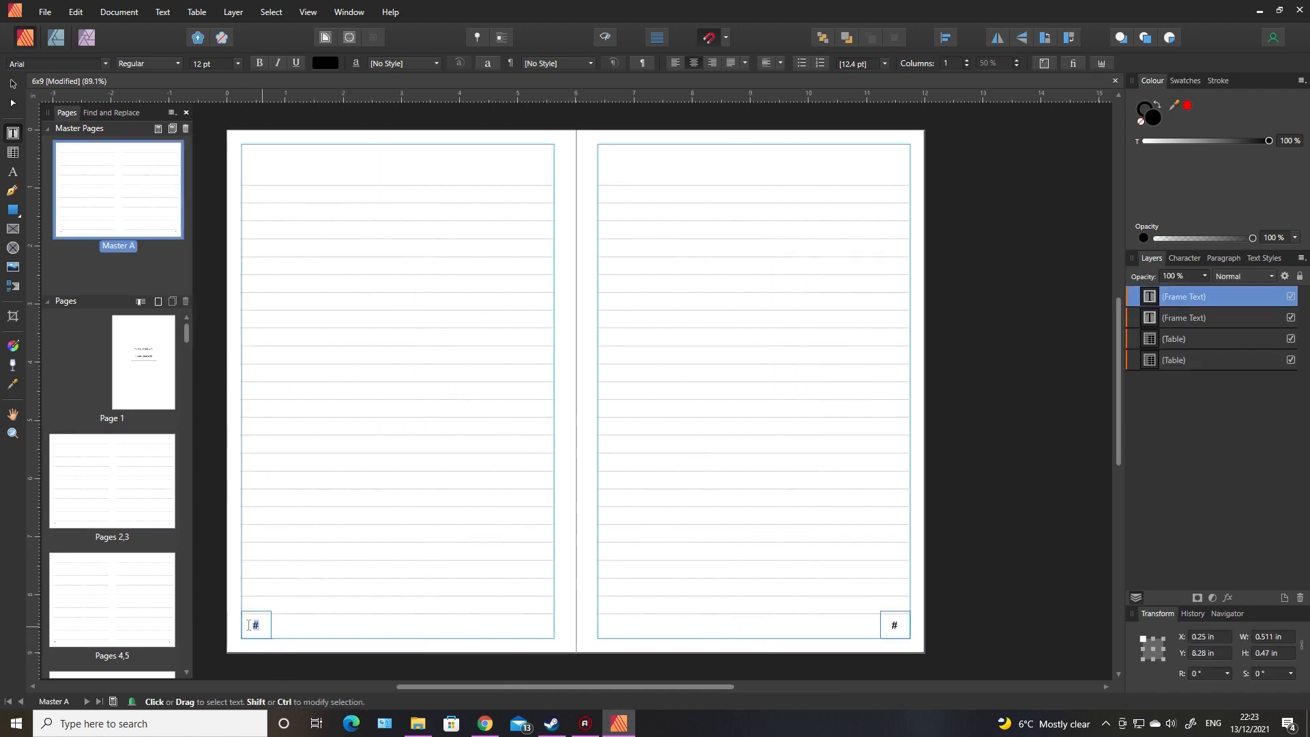
left_click(1186, 238)
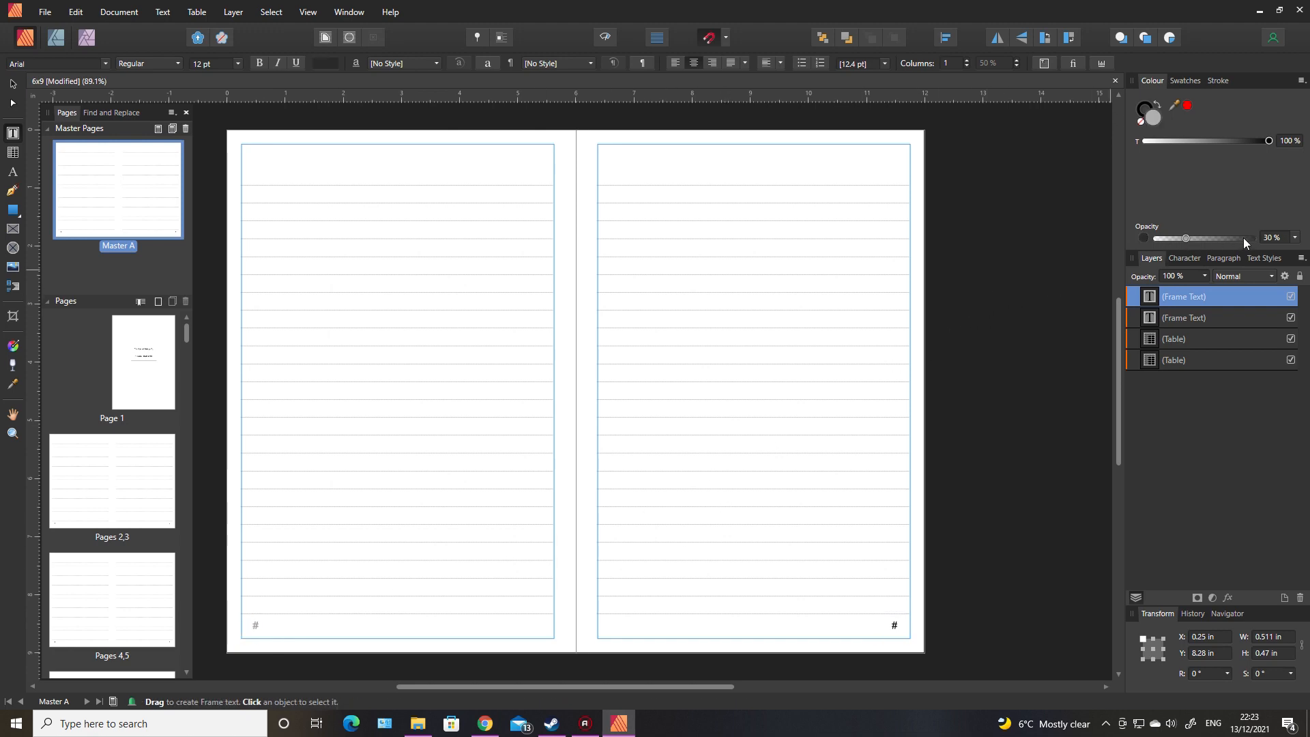
left_click(896, 625)
left_click(1187, 238)
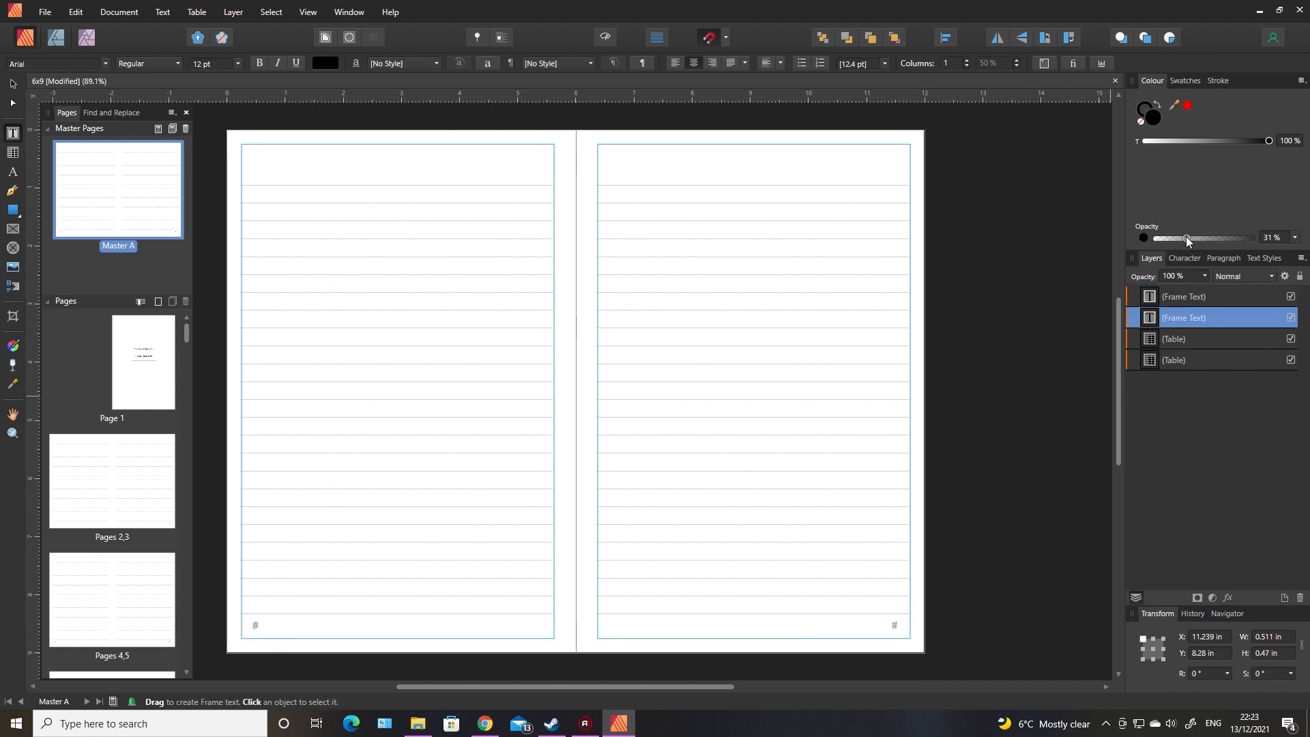
left_click(1271, 238)
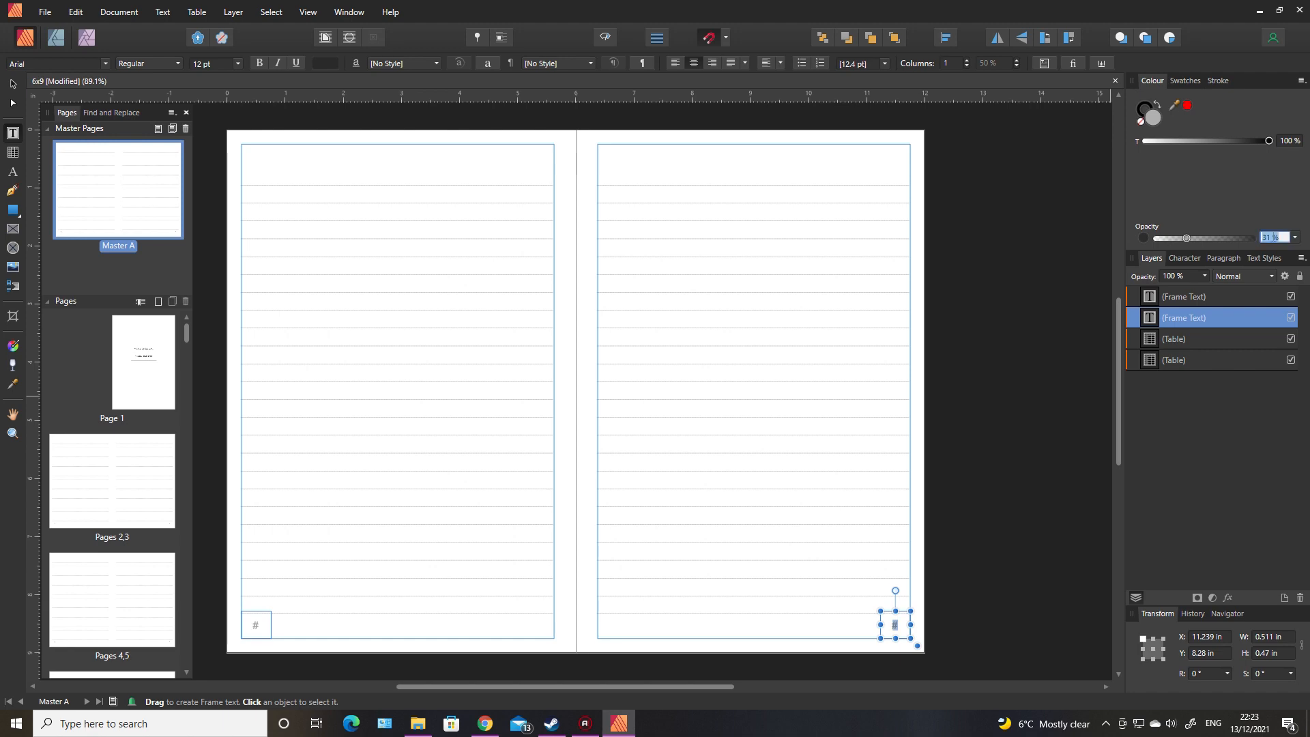
type("30")
key("Return")
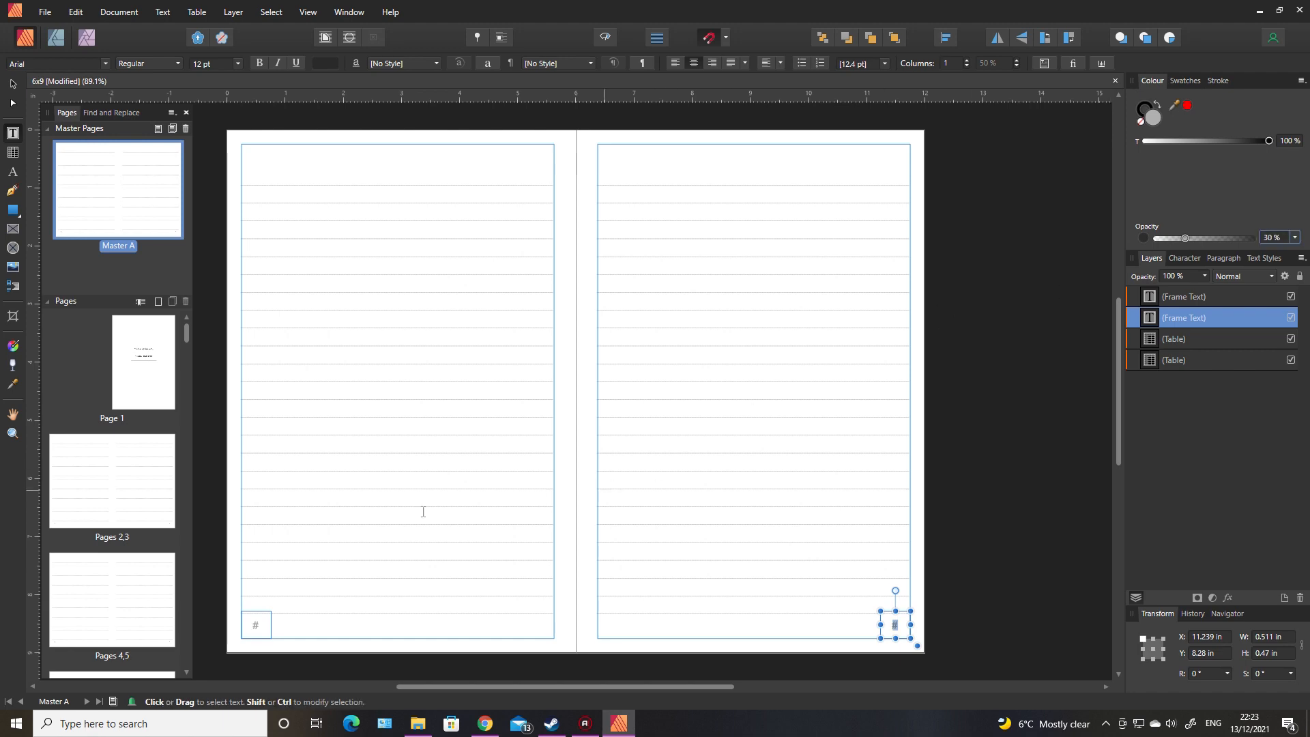
Step: Display pages 2,3 and hide the margins and text flow outlines
left_click(117, 493)
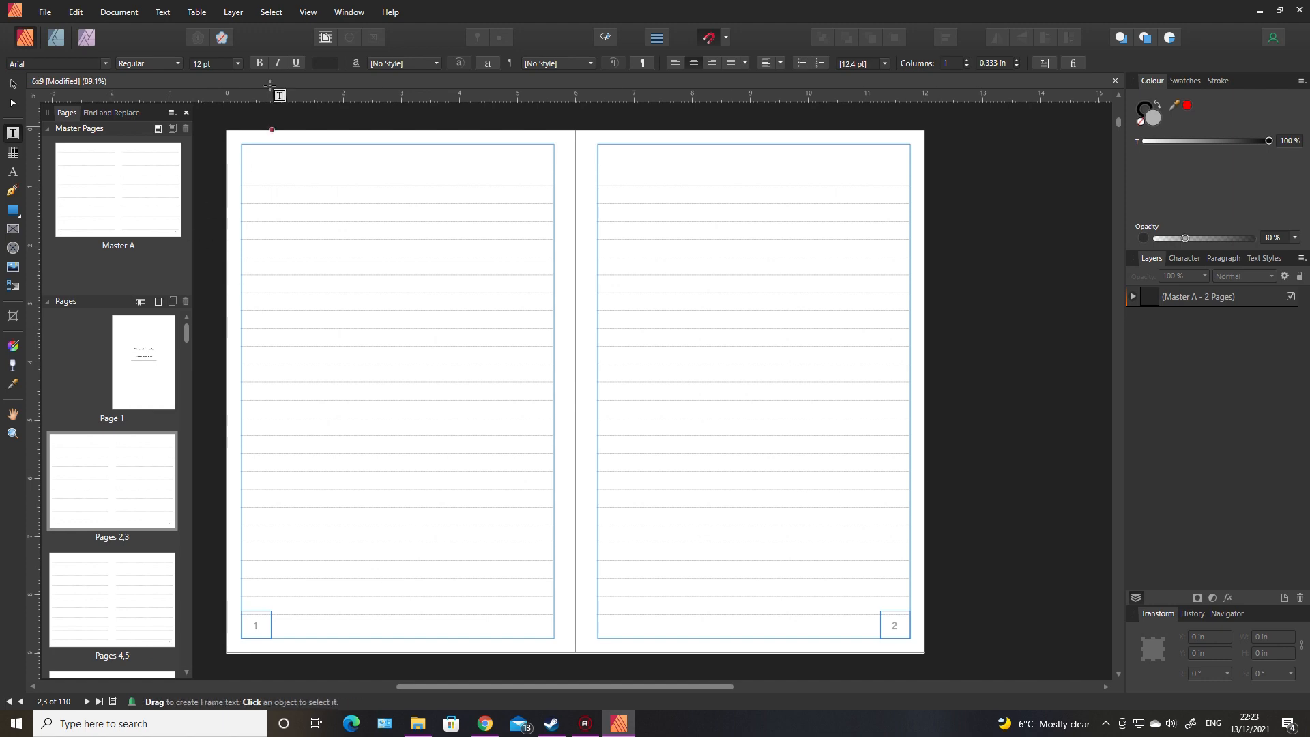
left_click(309, 13)
left_click(326, 122)
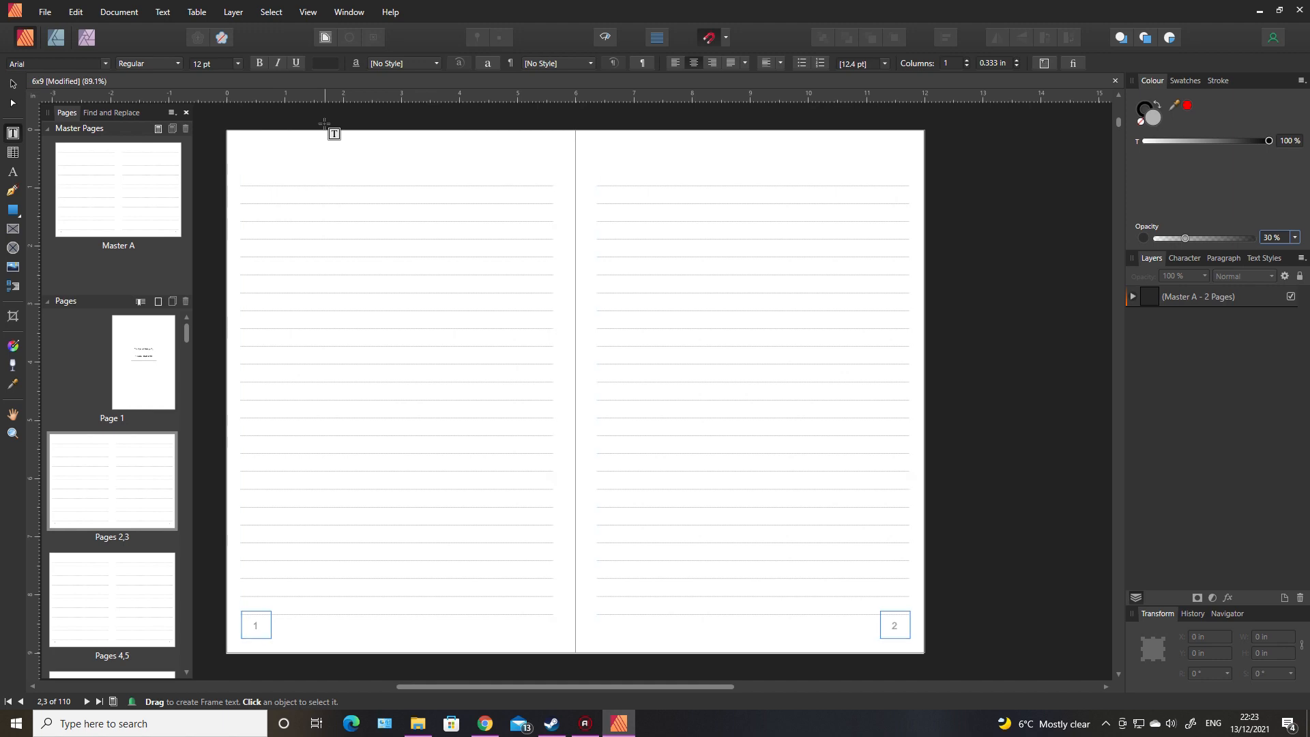
left_click(310, 13)
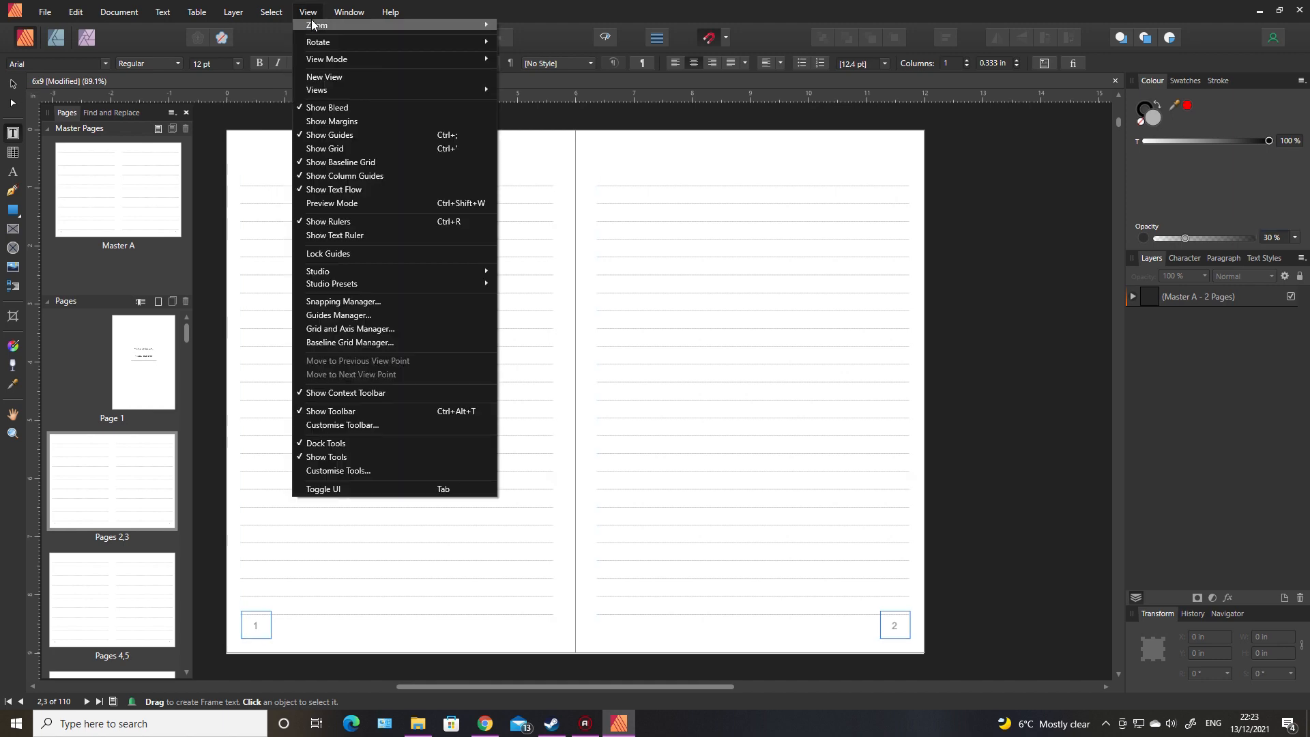
mouse_move(313, 24)
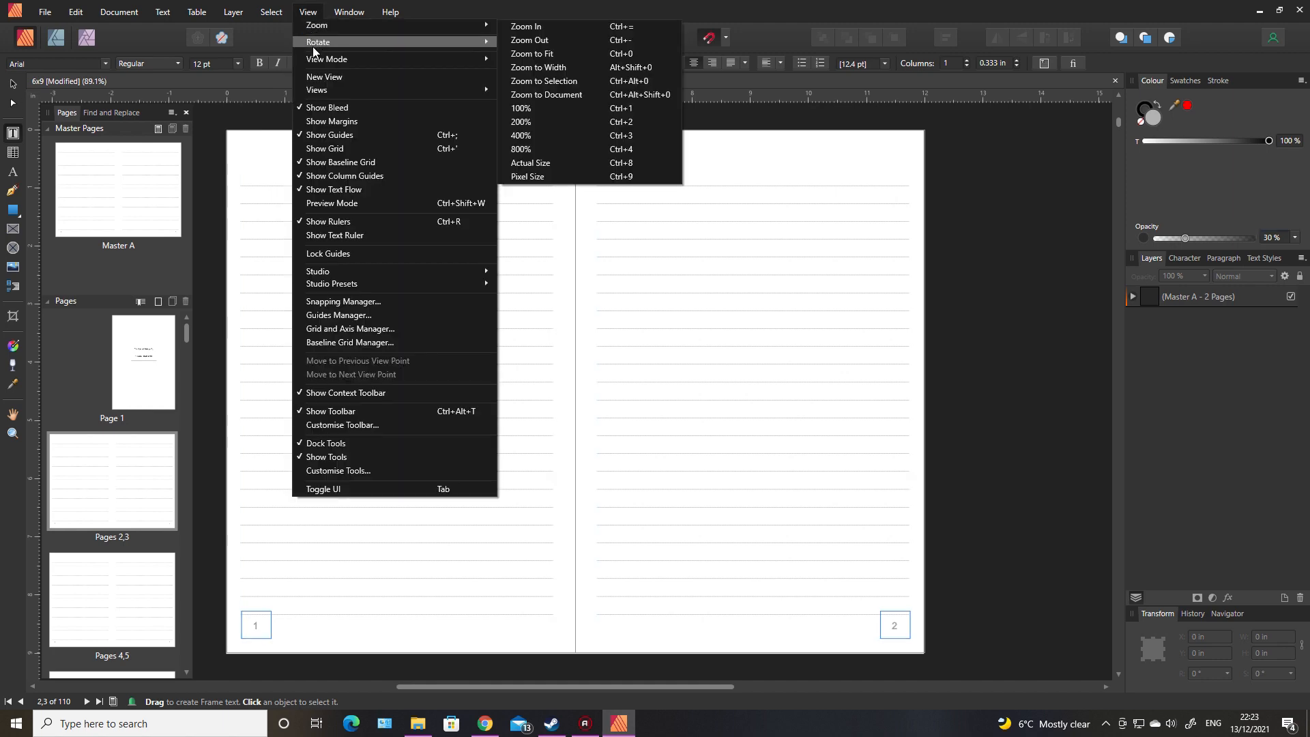
left_click(344, 190)
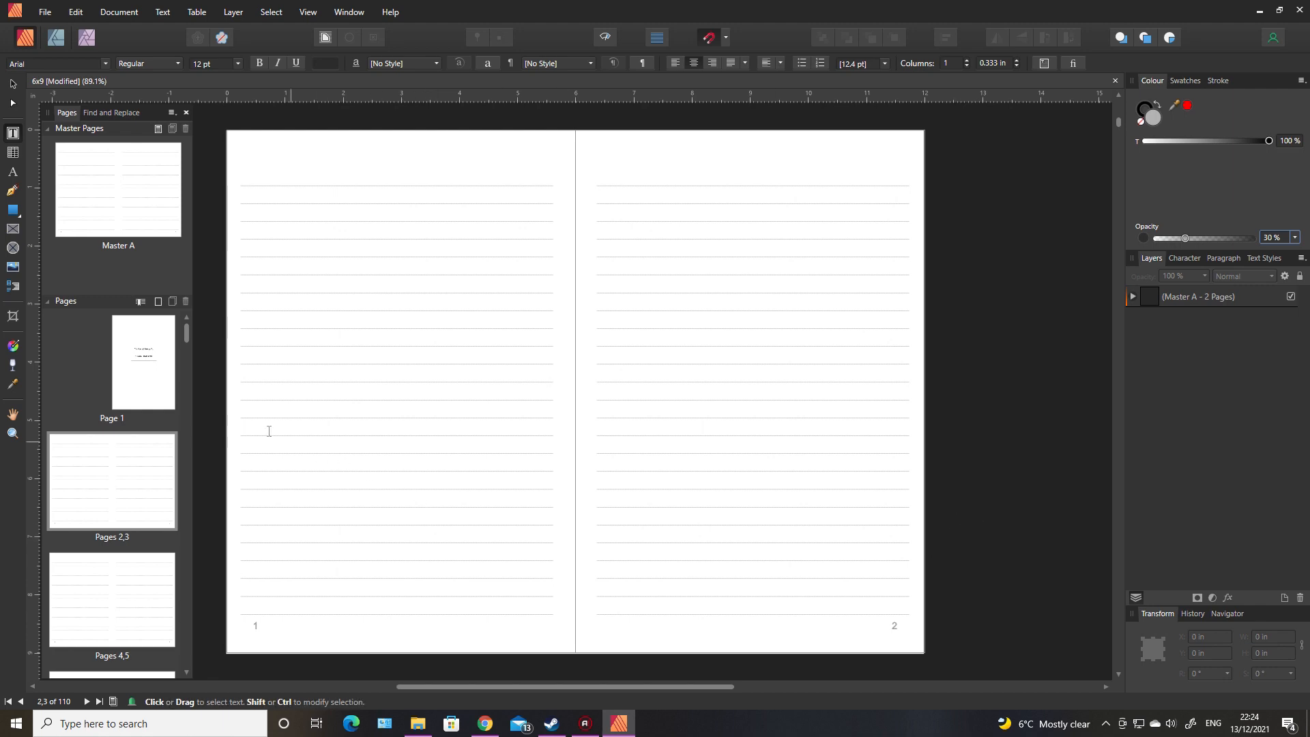
Step: Review page 1 and the Master A spread with the guides hidden
double_click(151, 376)
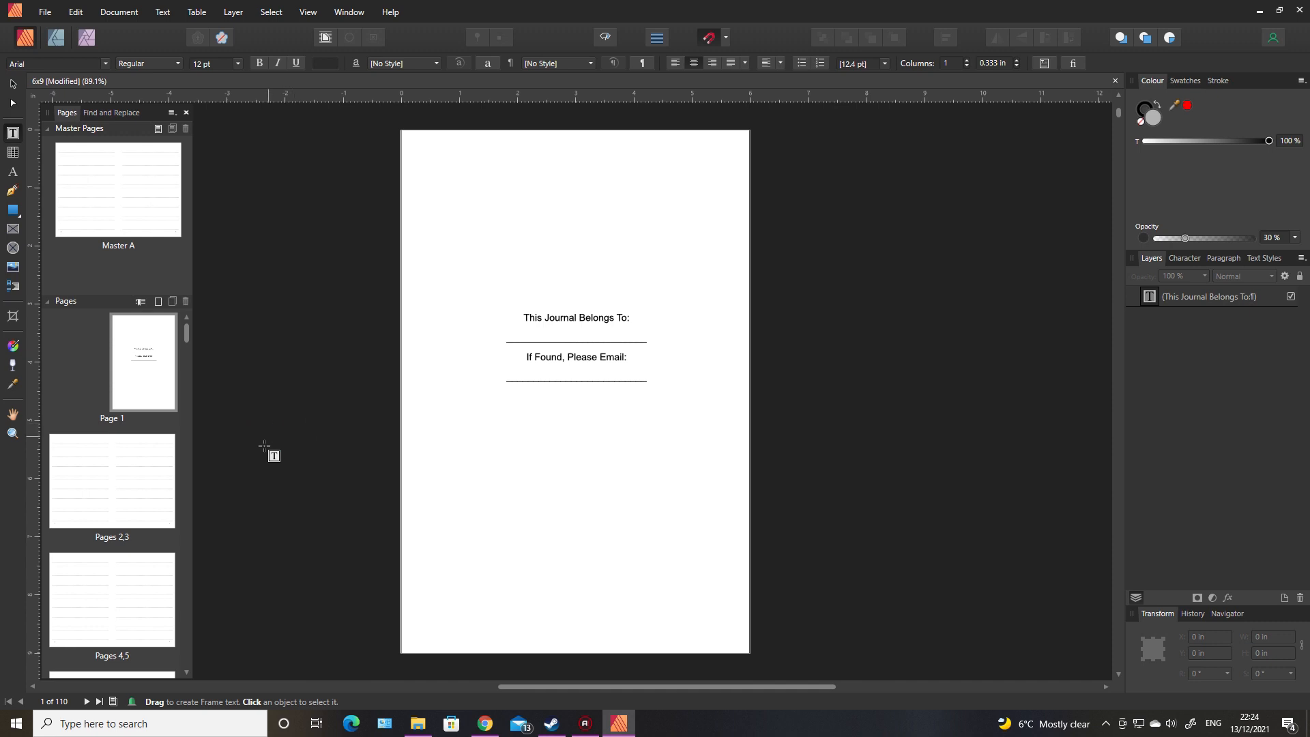
left_click(120, 475)
left_click(131, 205)
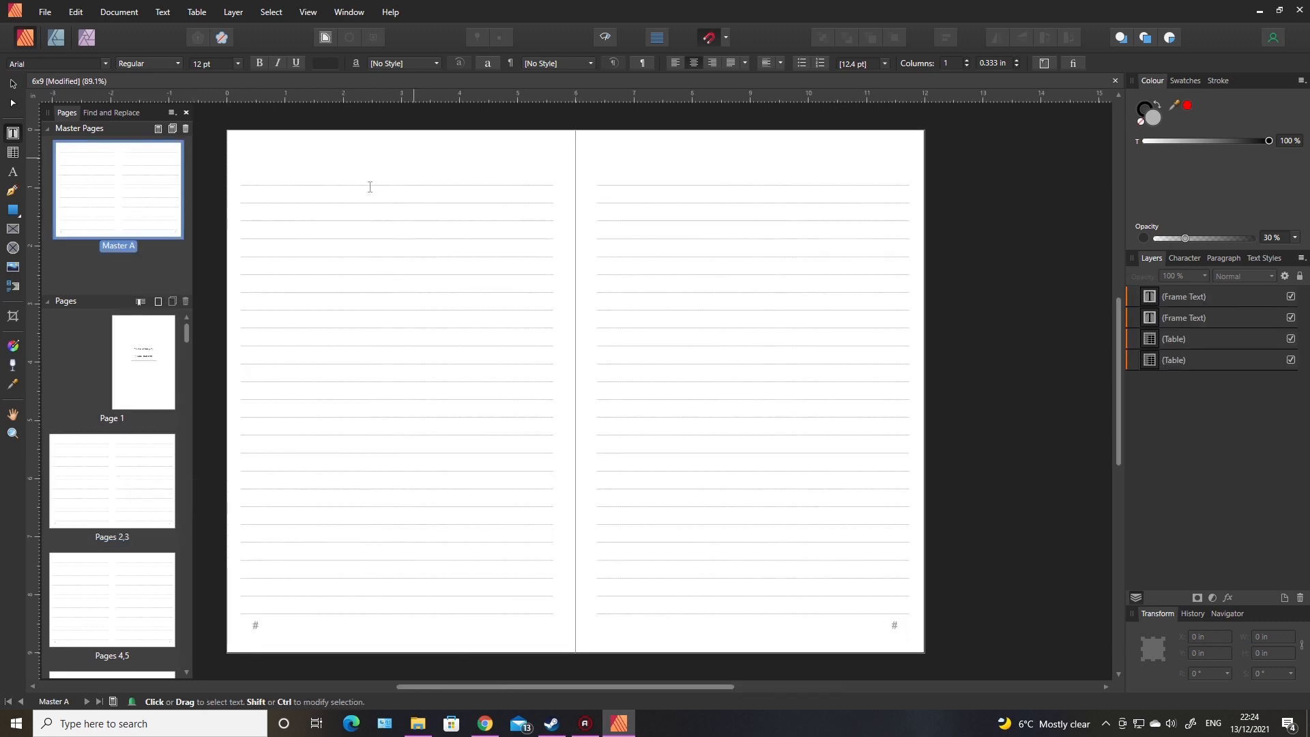
double_click(137, 391)
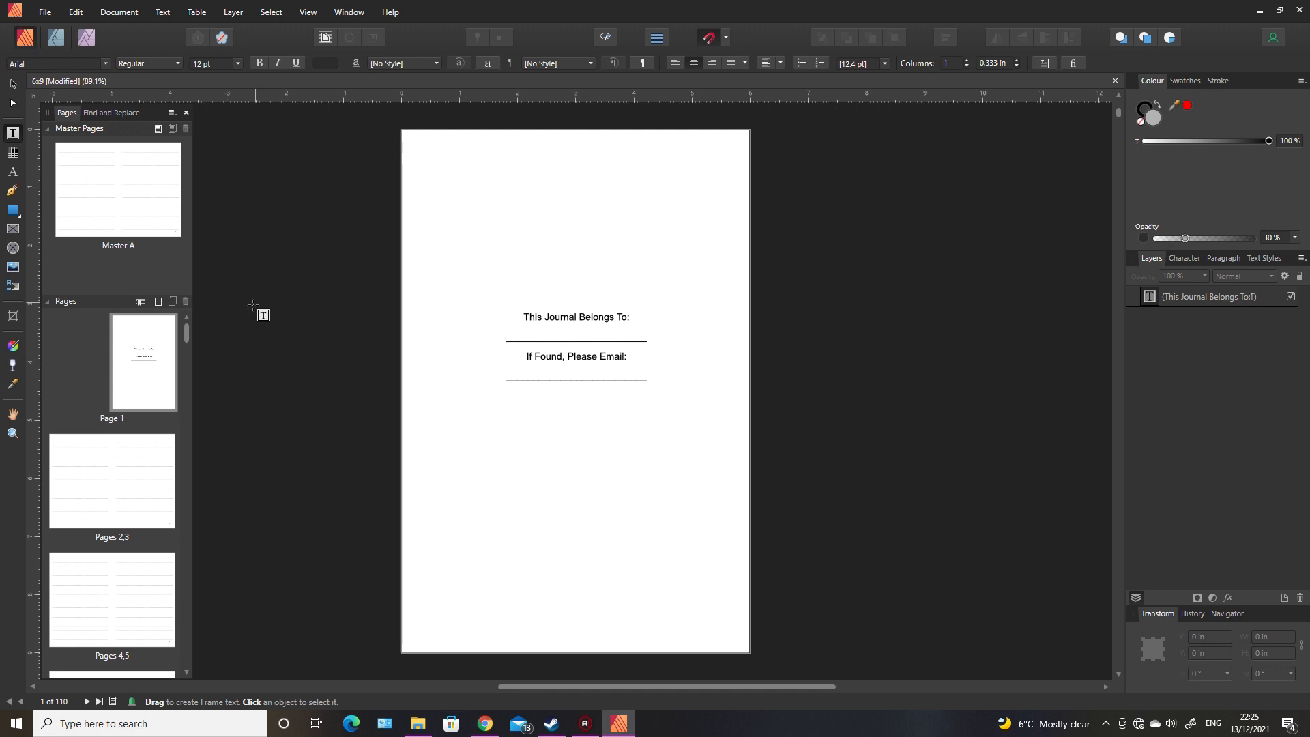
Step: Check the cat bundle's svg folder, return to its png folder and choose cat3.png as the image to place
left_click(12, 269)
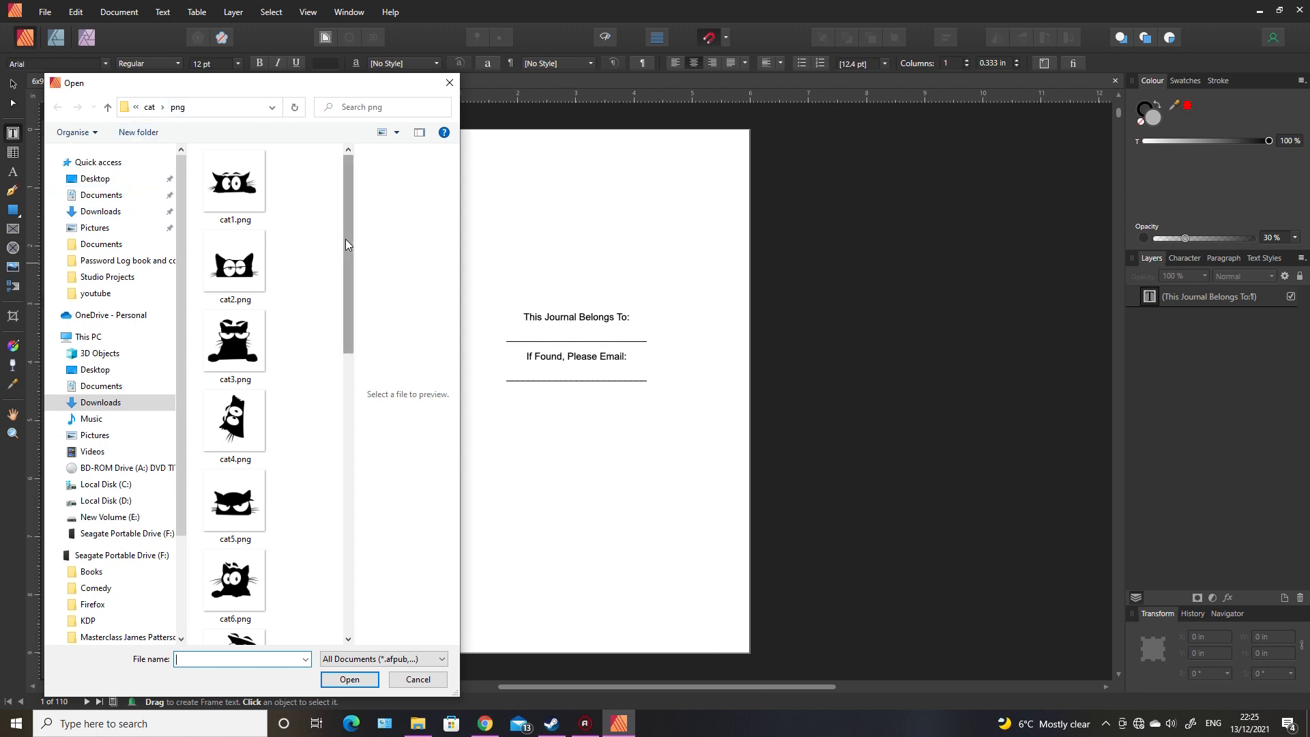
mouse_move(344, 241)
left_mouse_down()
mouse_move(344, 262)
mouse_move(341, 224)
left_mouse_up()
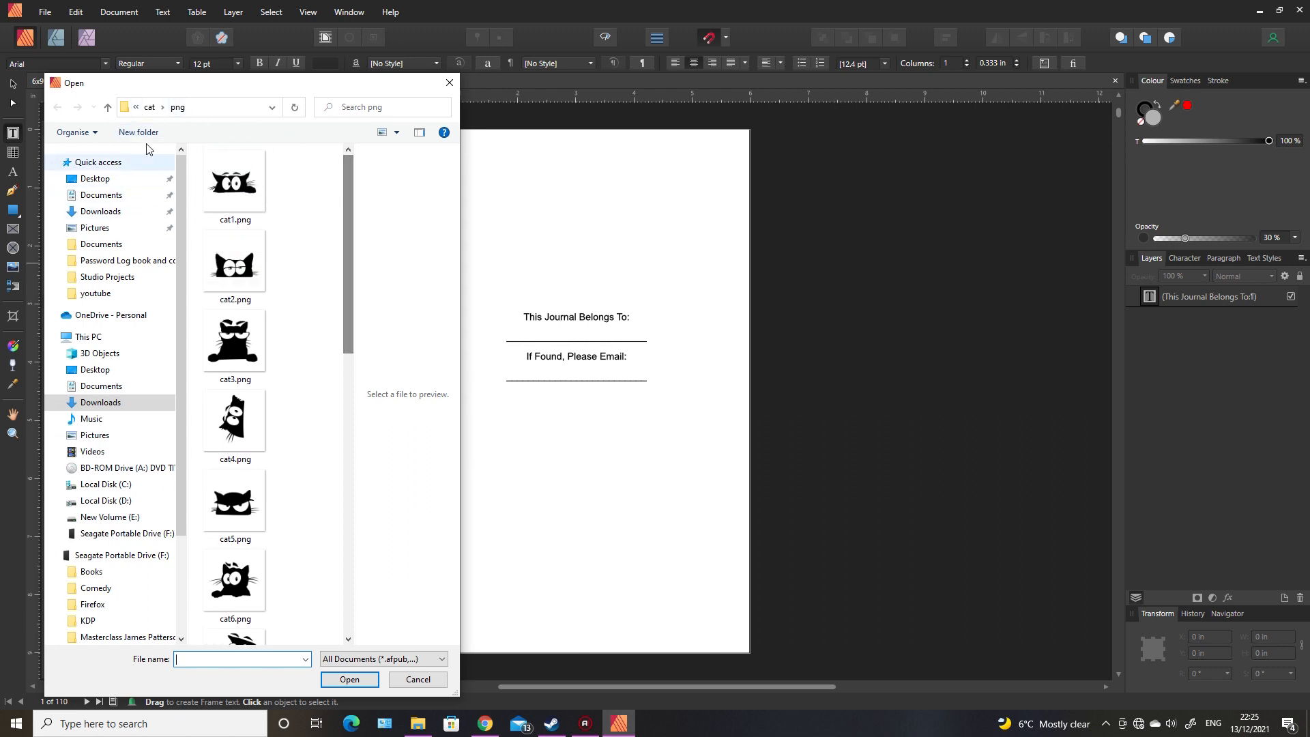
left_click(150, 107)
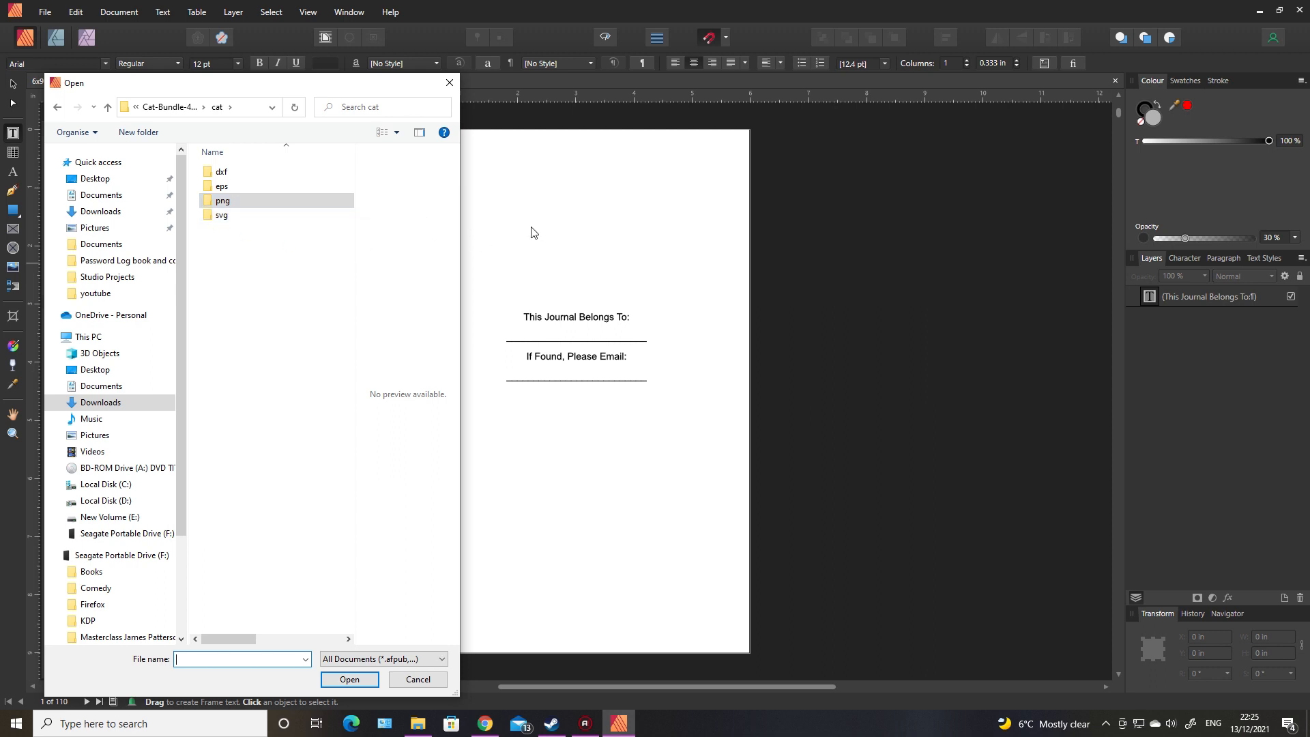
double_click(222, 216)
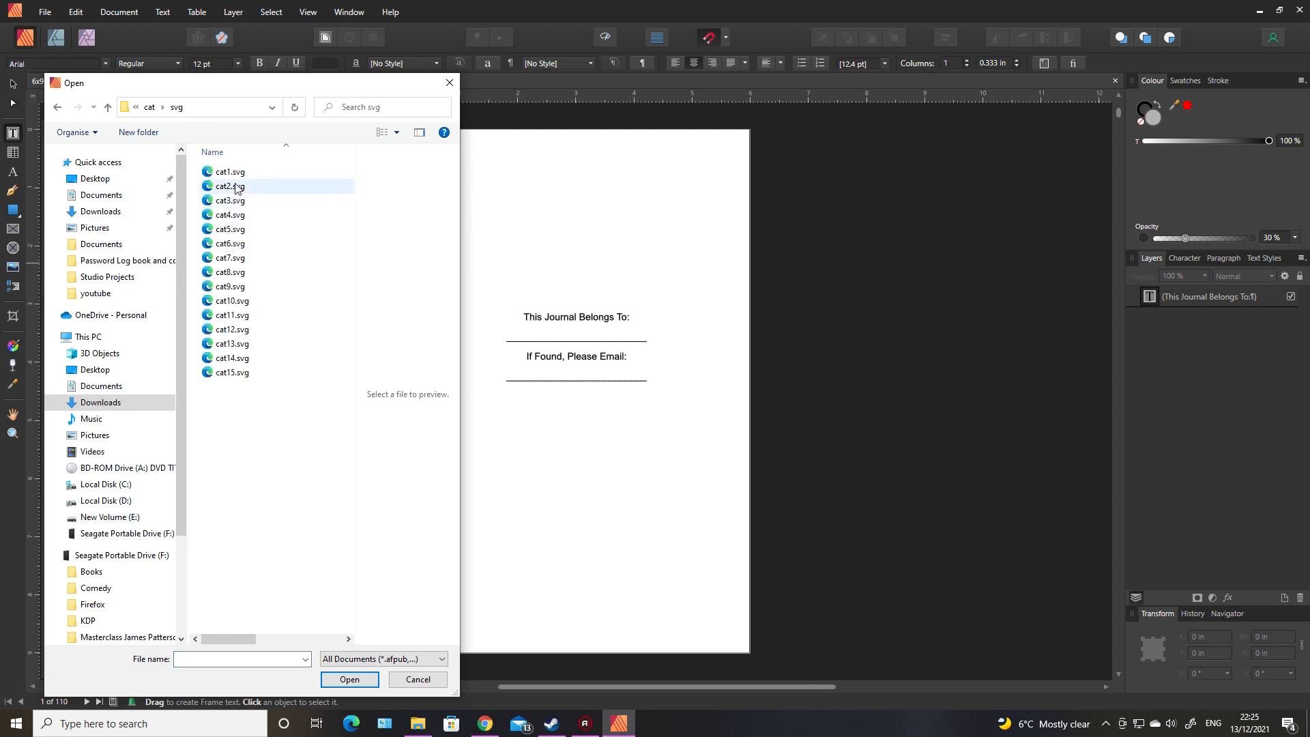
left_click(57, 107)
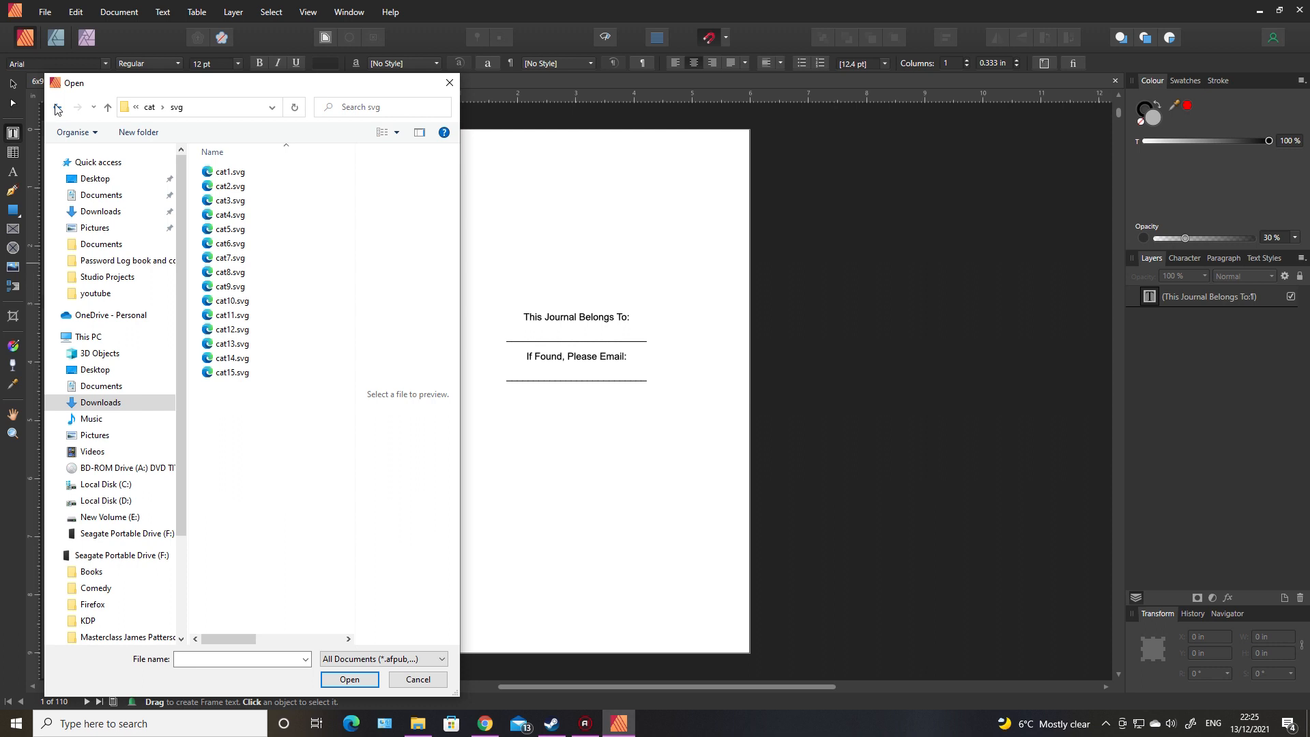
double_click(222, 201)
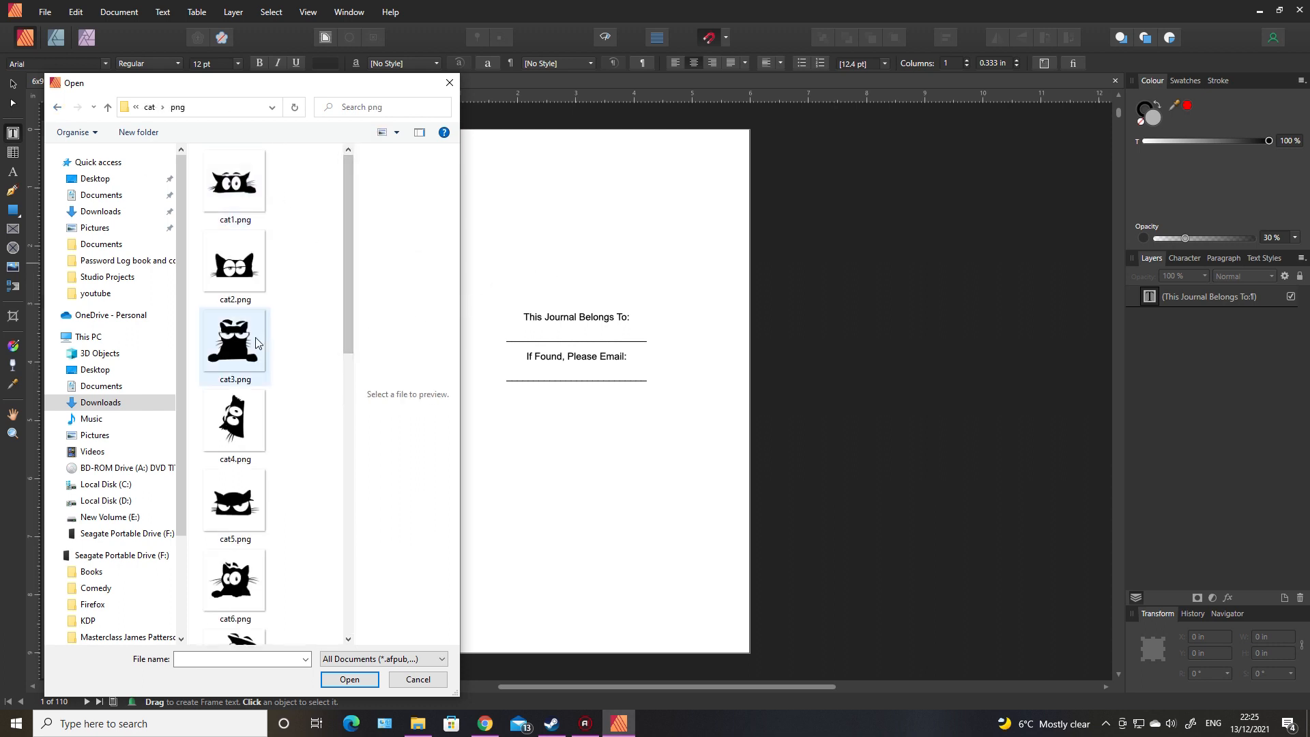
left_click(235, 347)
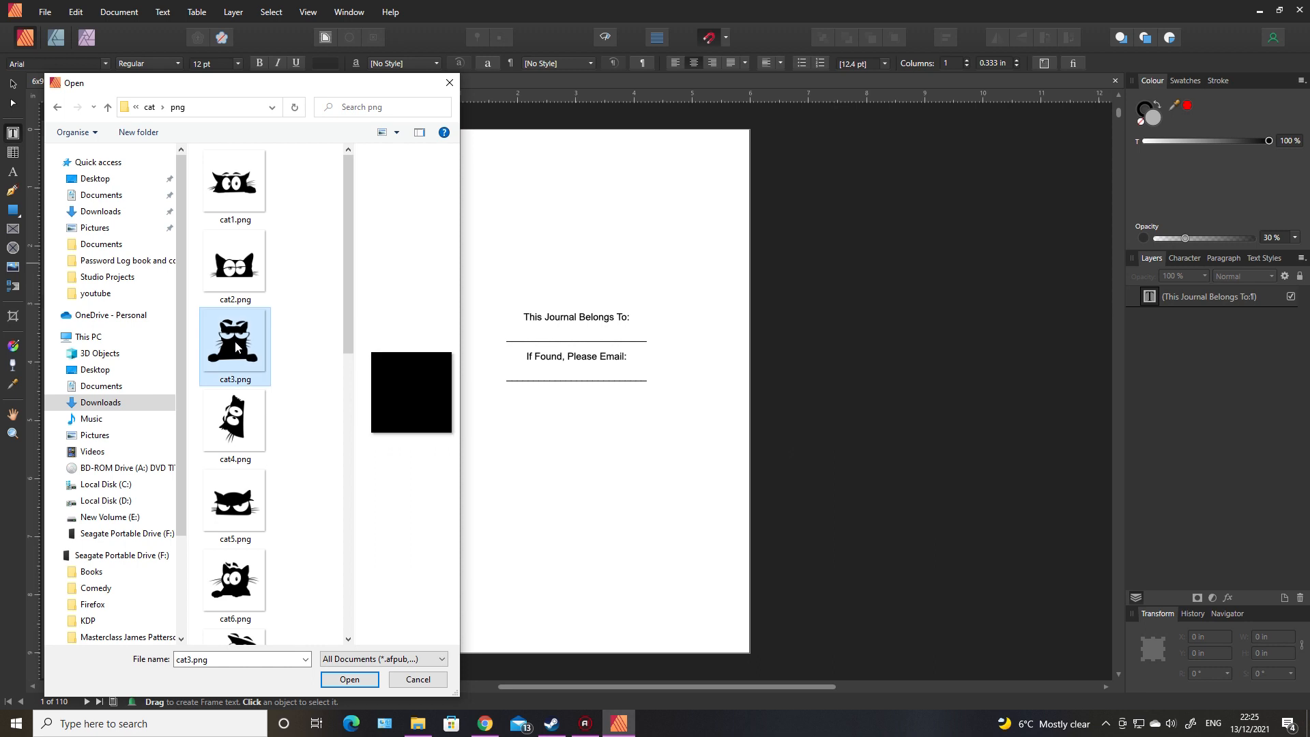
double_click(235, 347)
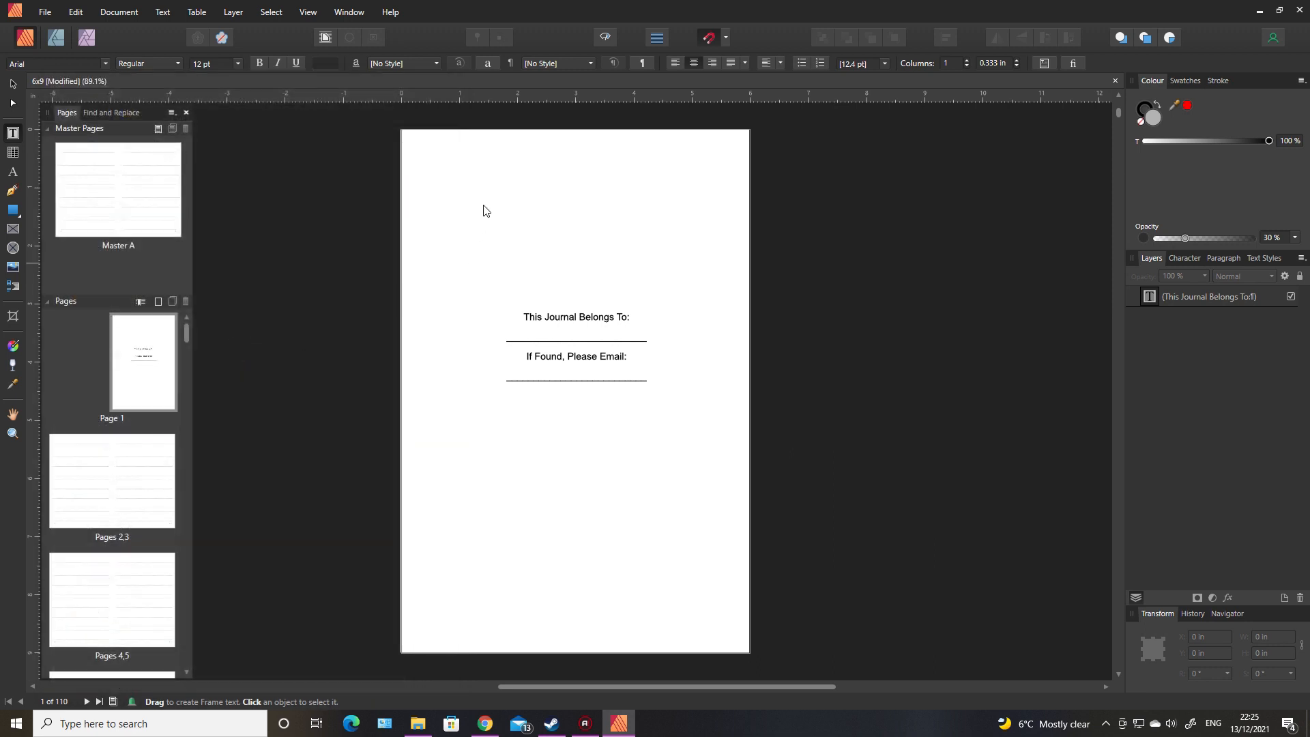
Step: Place the cat image on page 1 directly above the "This Journal Belongs To:" text, roughly centred over it
left_click_drag(492, 194, 677, 305)
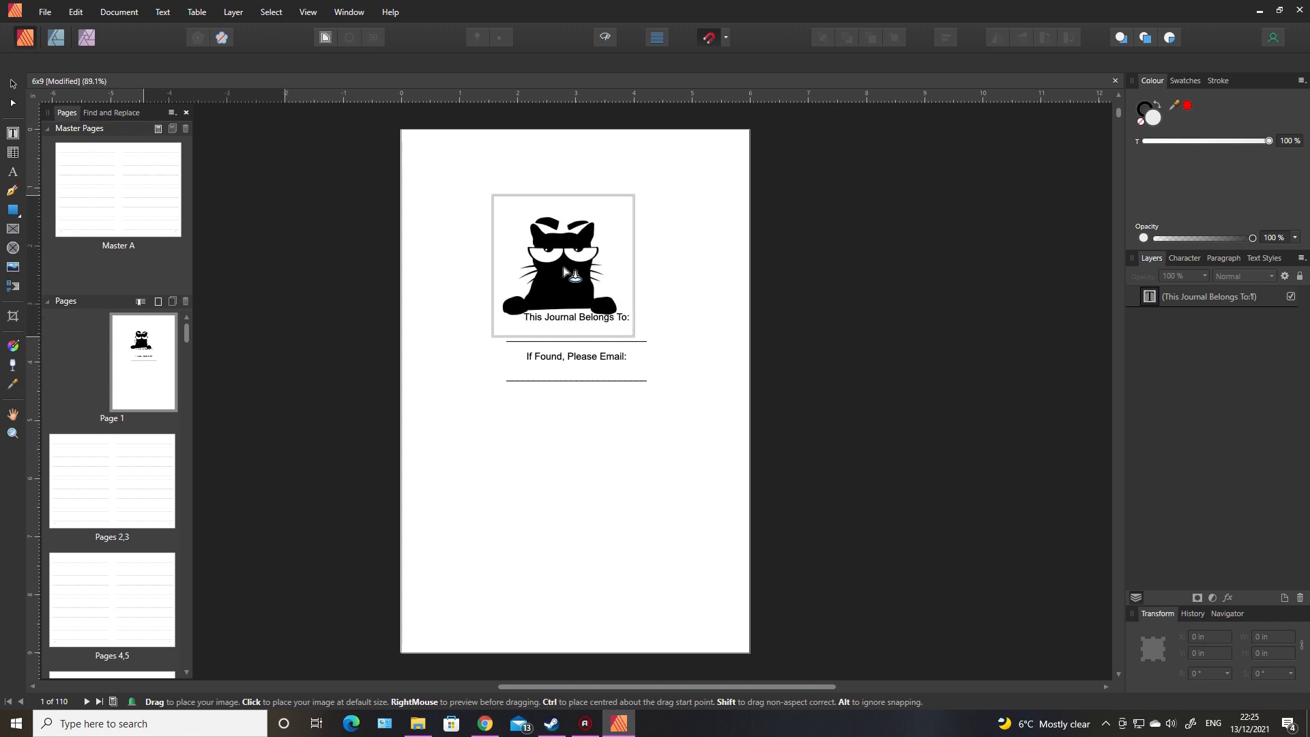
left_click_drag(567, 275, 581, 273)
left_click(579, 483)
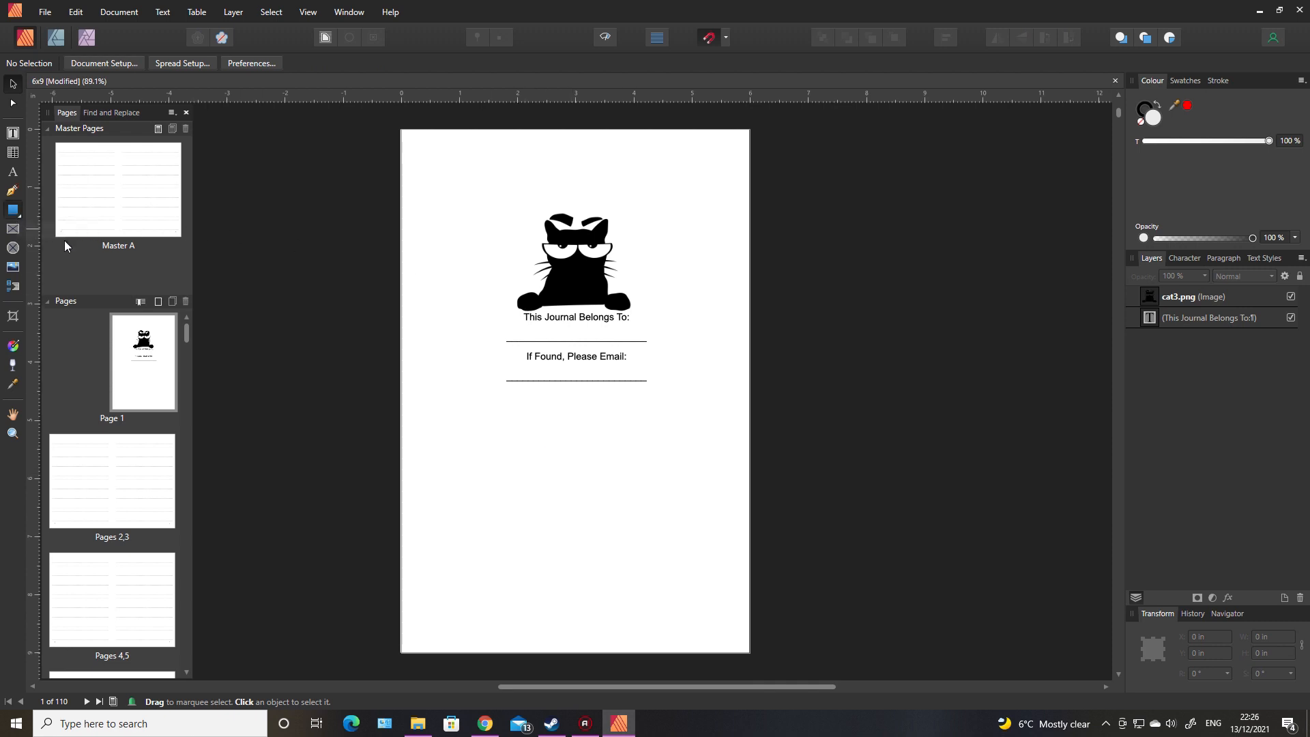
Step: Draw a light grey rectangle about 3.02 by 1.73 in over the ownership text and move it behind the text and cat
key("m")
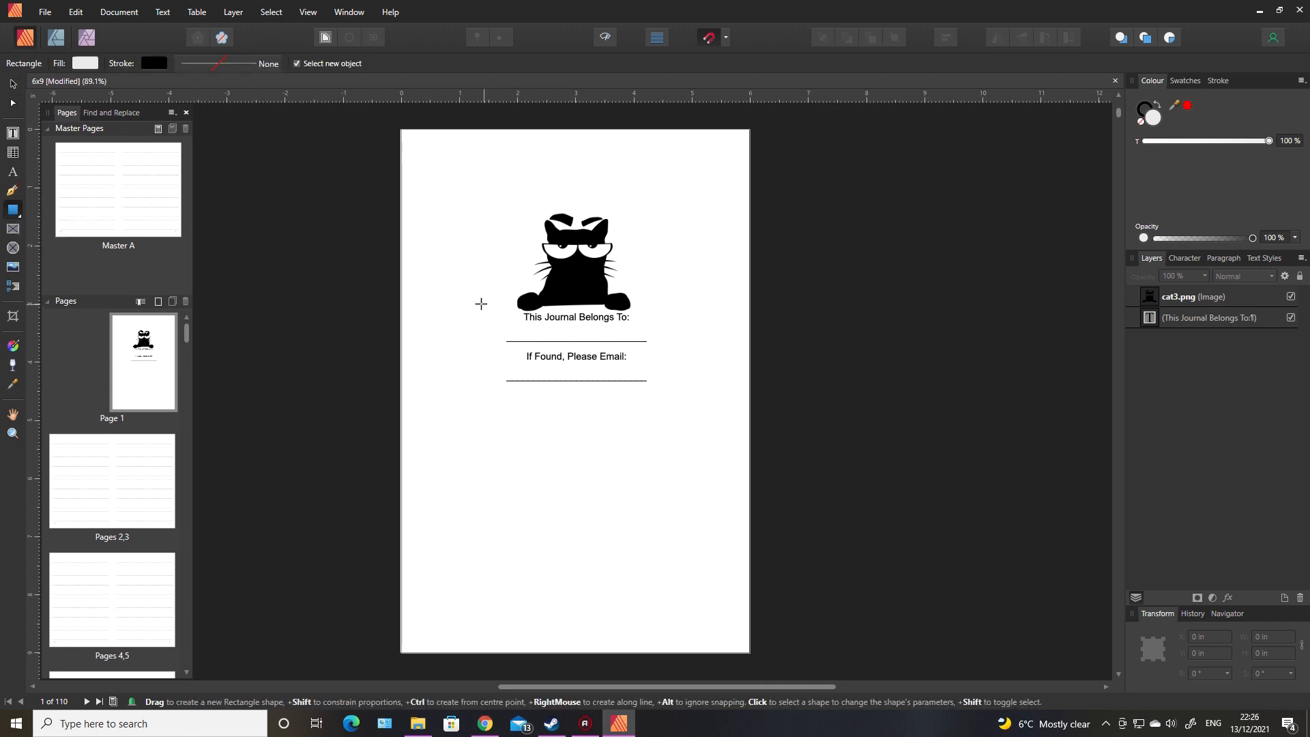
left_click_drag(479, 304, 654, 404)
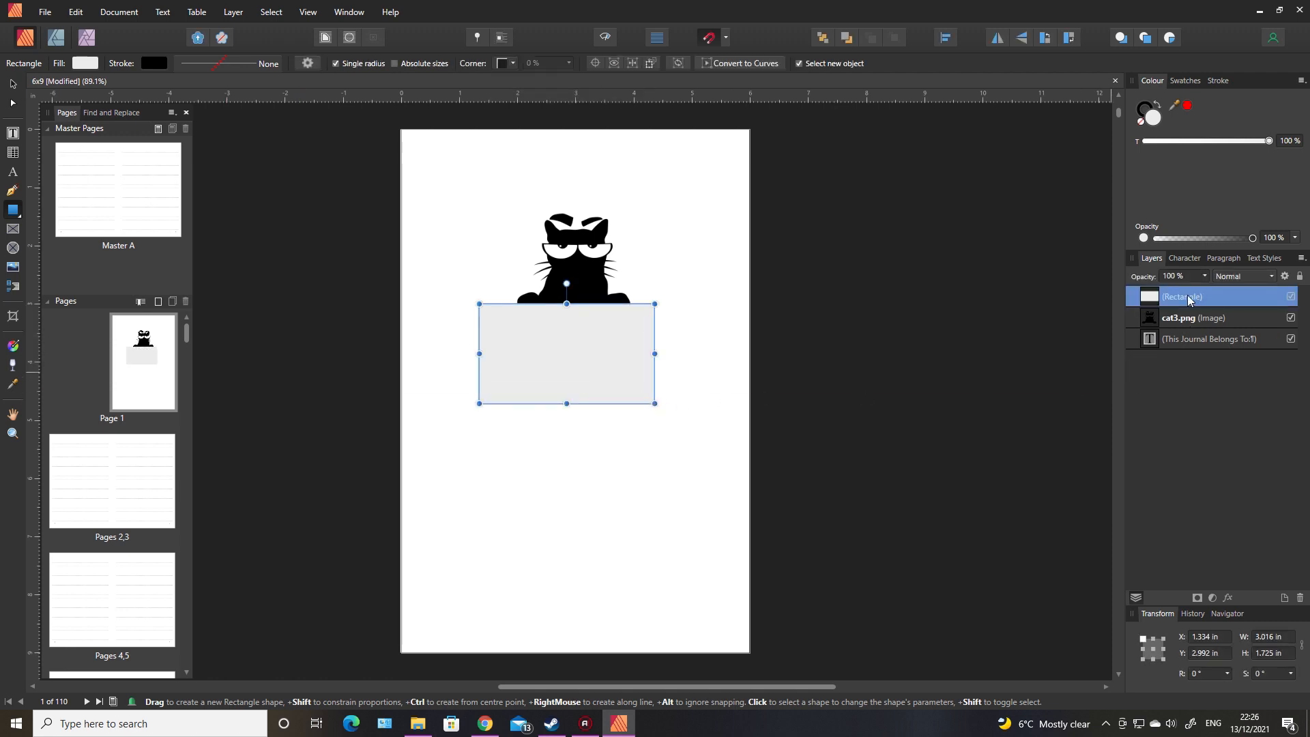
left_click_drag(1189, 300, 1164, 357)
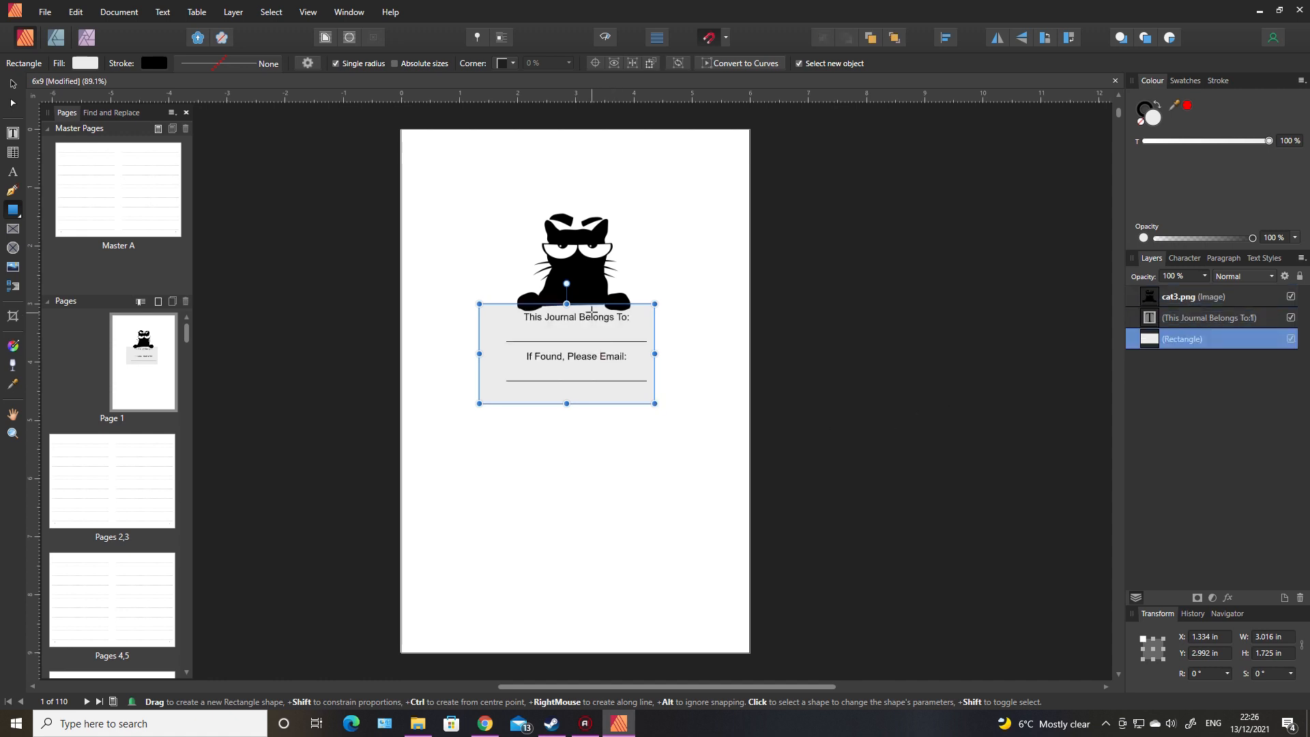
left_click(910, 477)
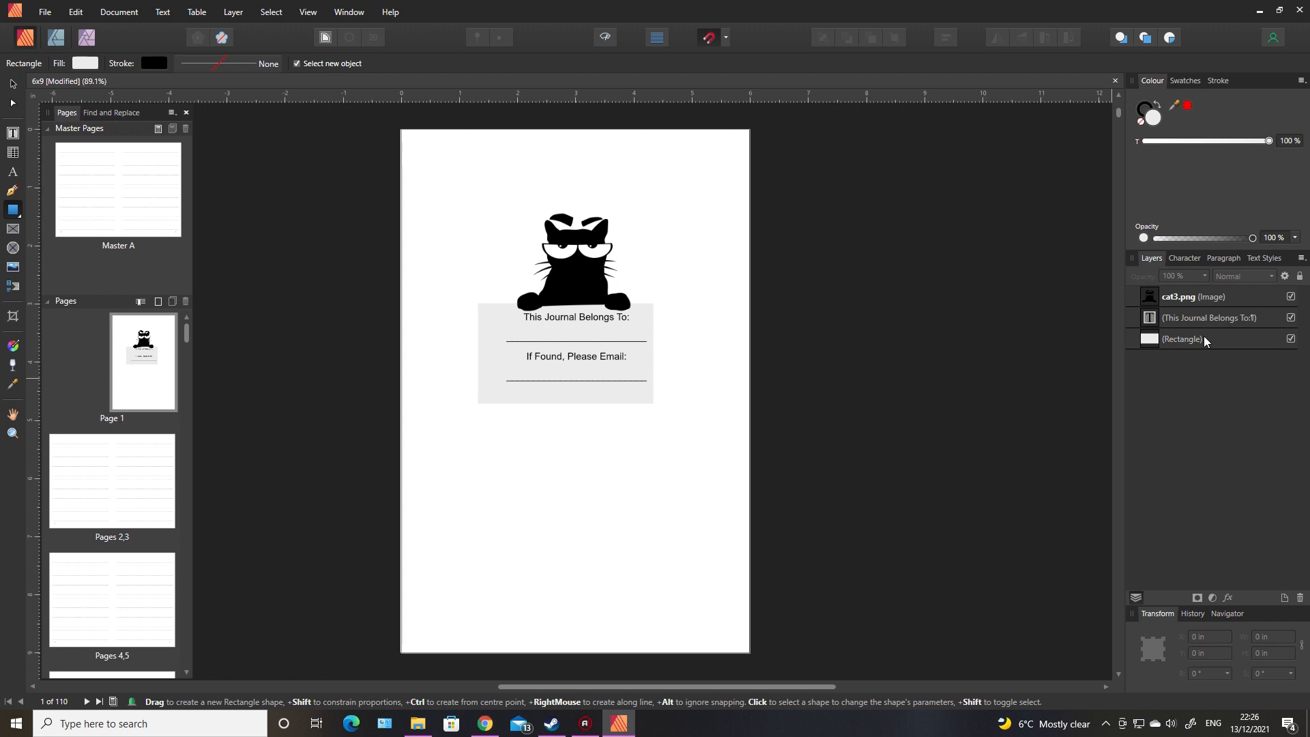
Step: Align the ownership text frame and the grey rectangle on their horizontal centres
left_click(1158, 334)
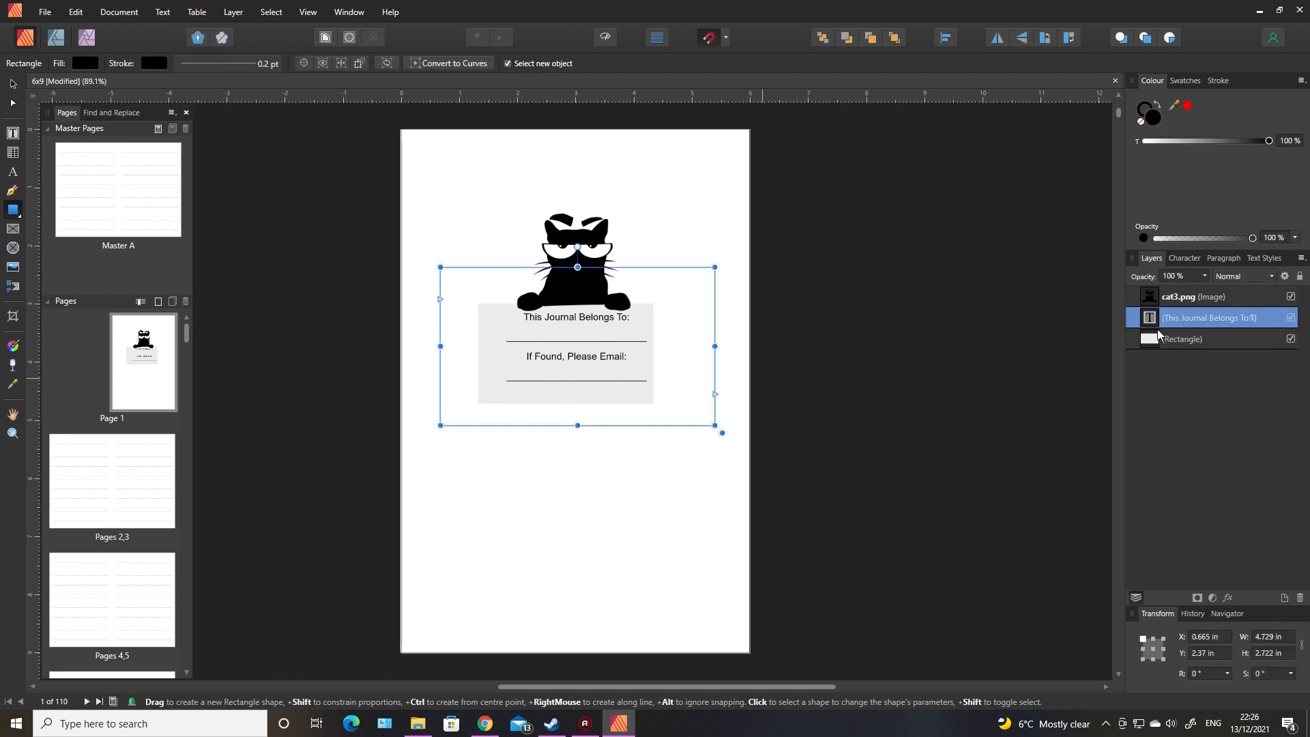
left_click(1183, 342, "shift")
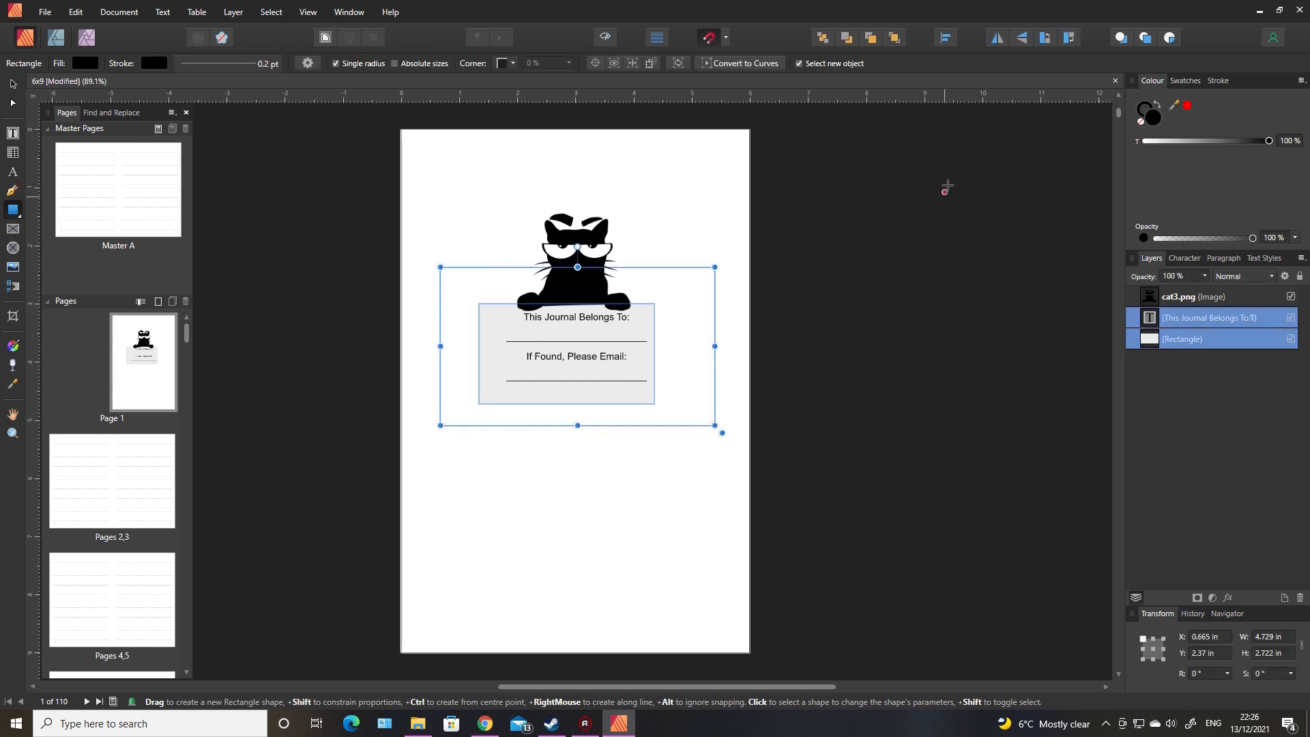
left_click(946, 38)
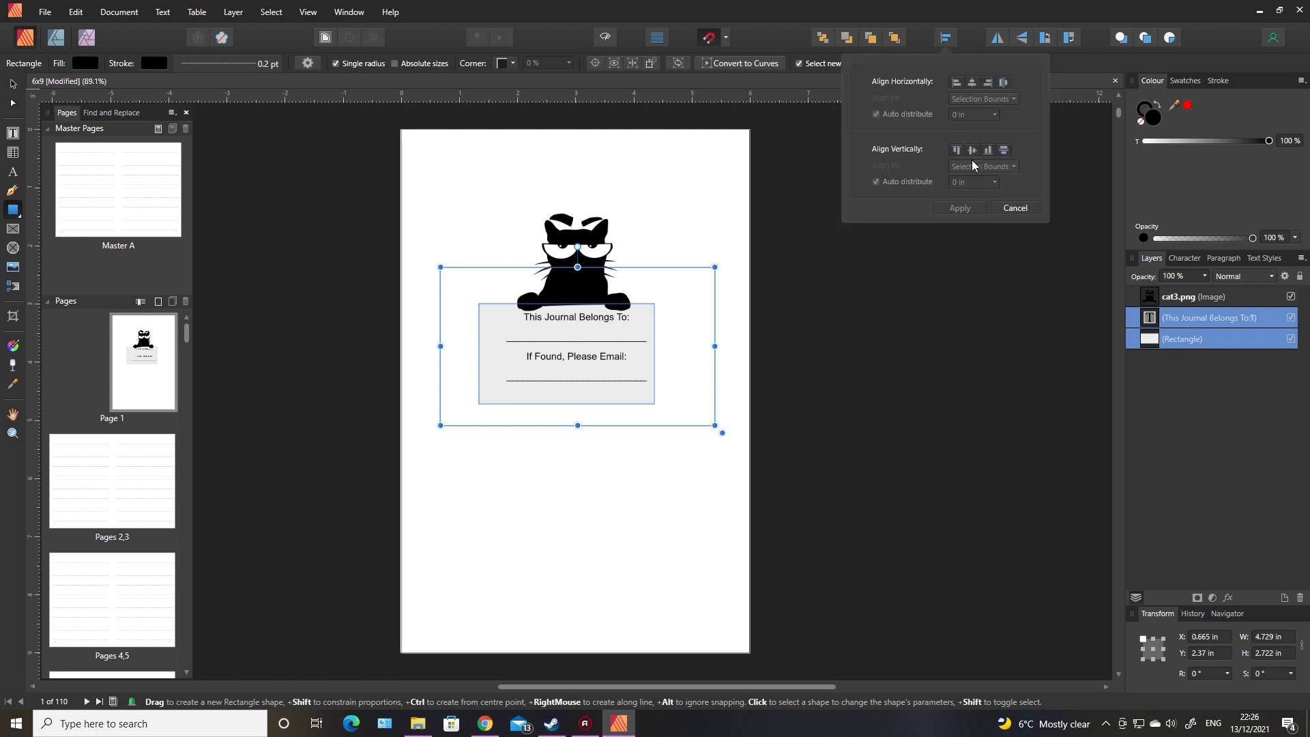
left_click(971, 84)
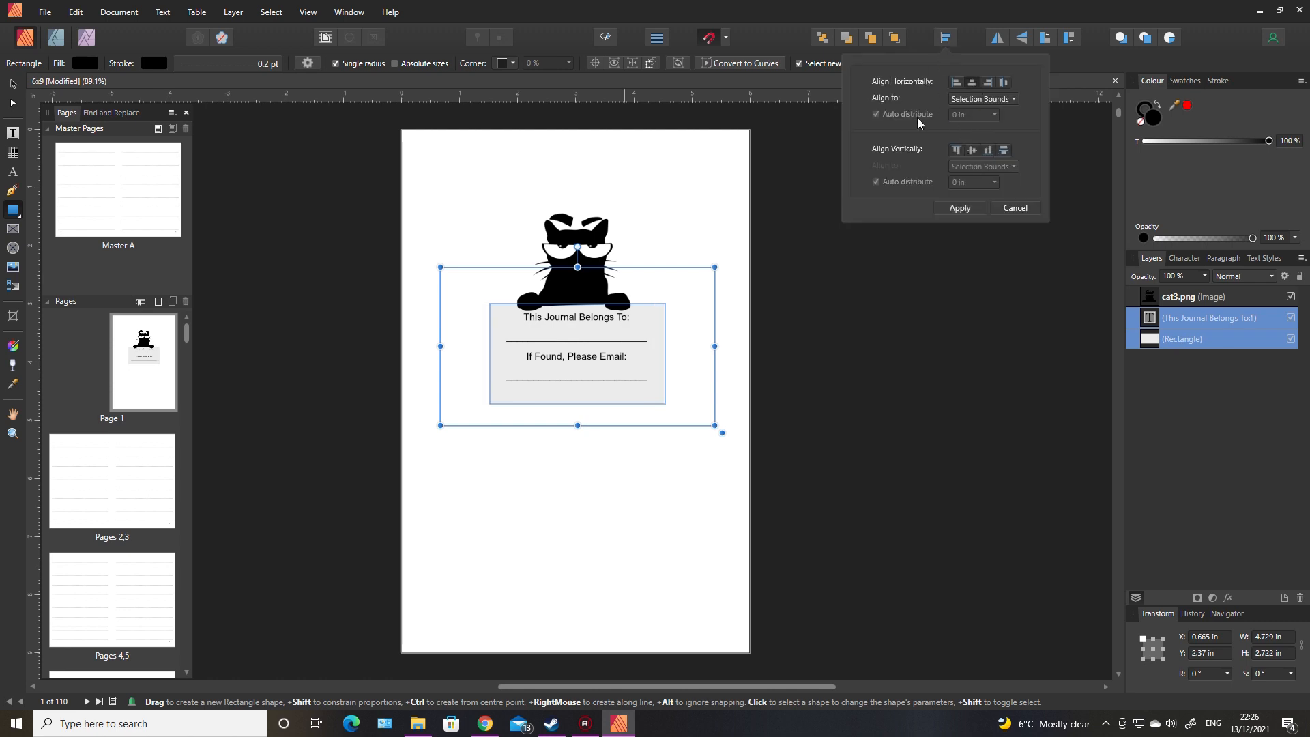
left_click(815, 372)
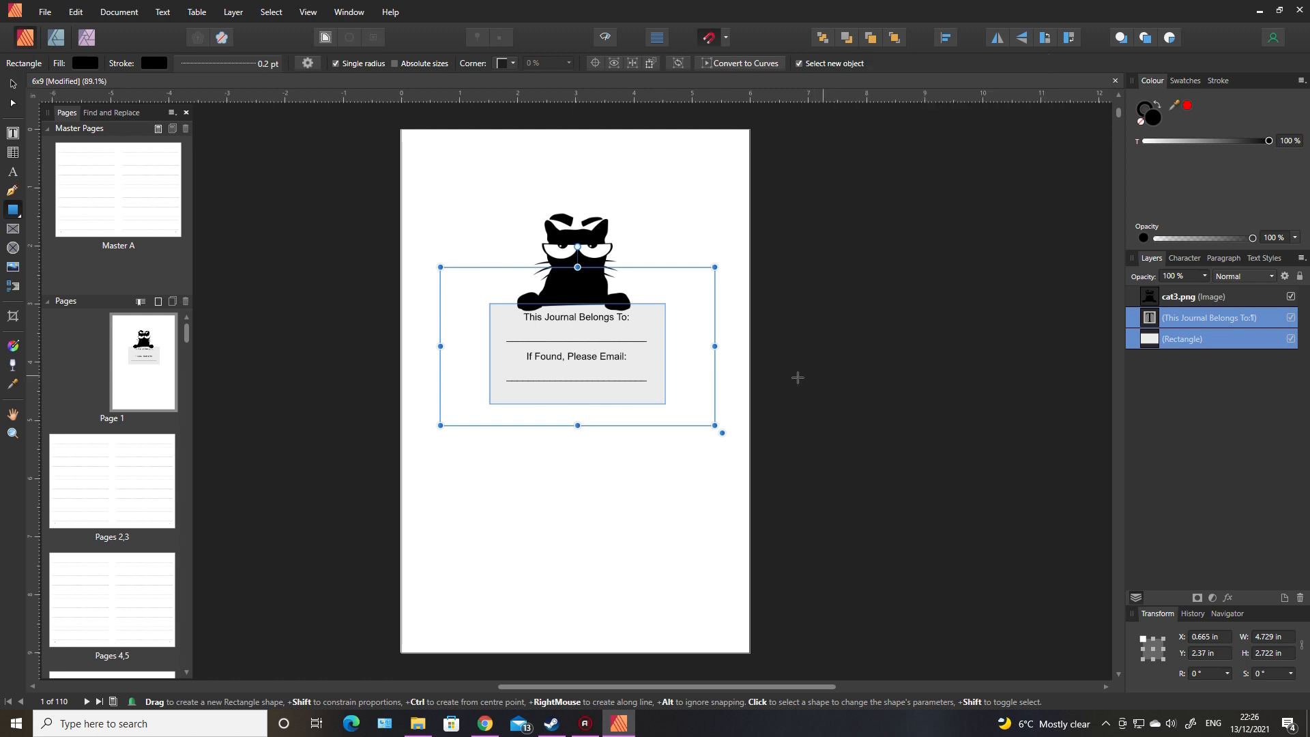
key("v")
left_click(284, 292)
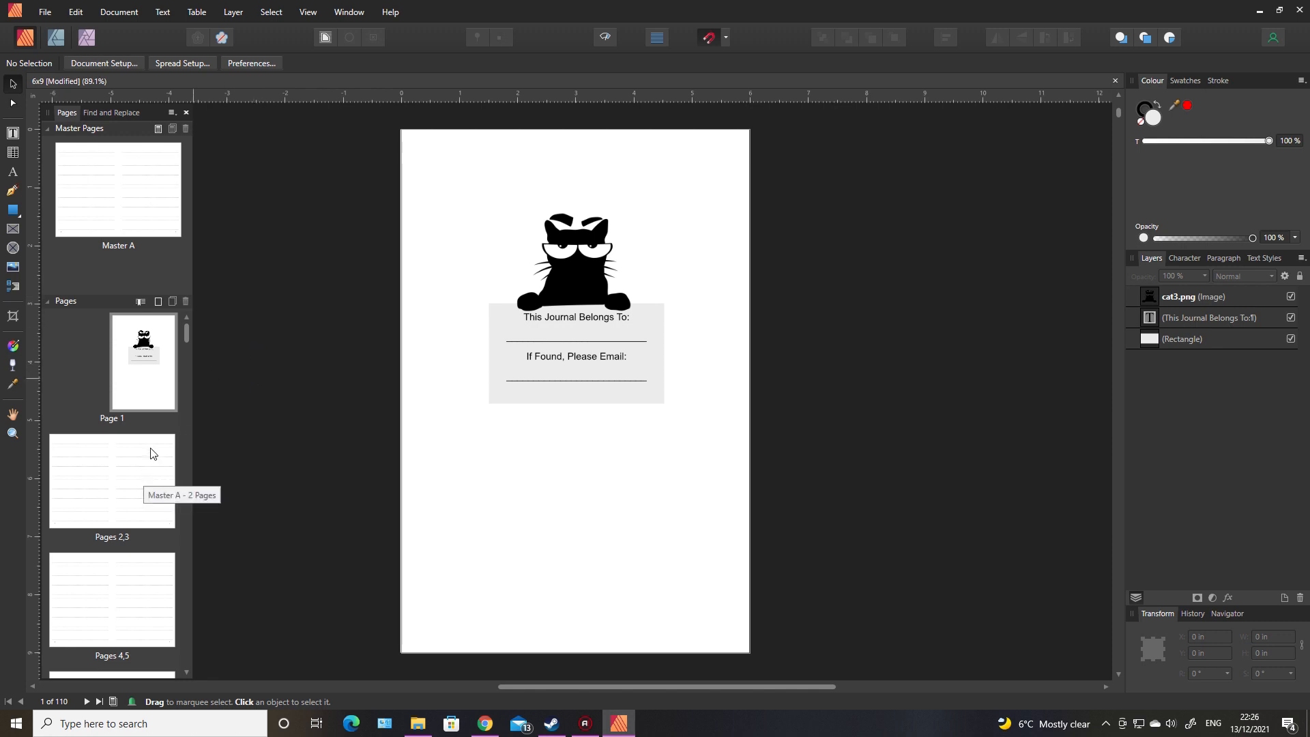
Step: Open Master A and place cat5.png about 3.73 in square on the lower part of the right page
double_click(125, 178)
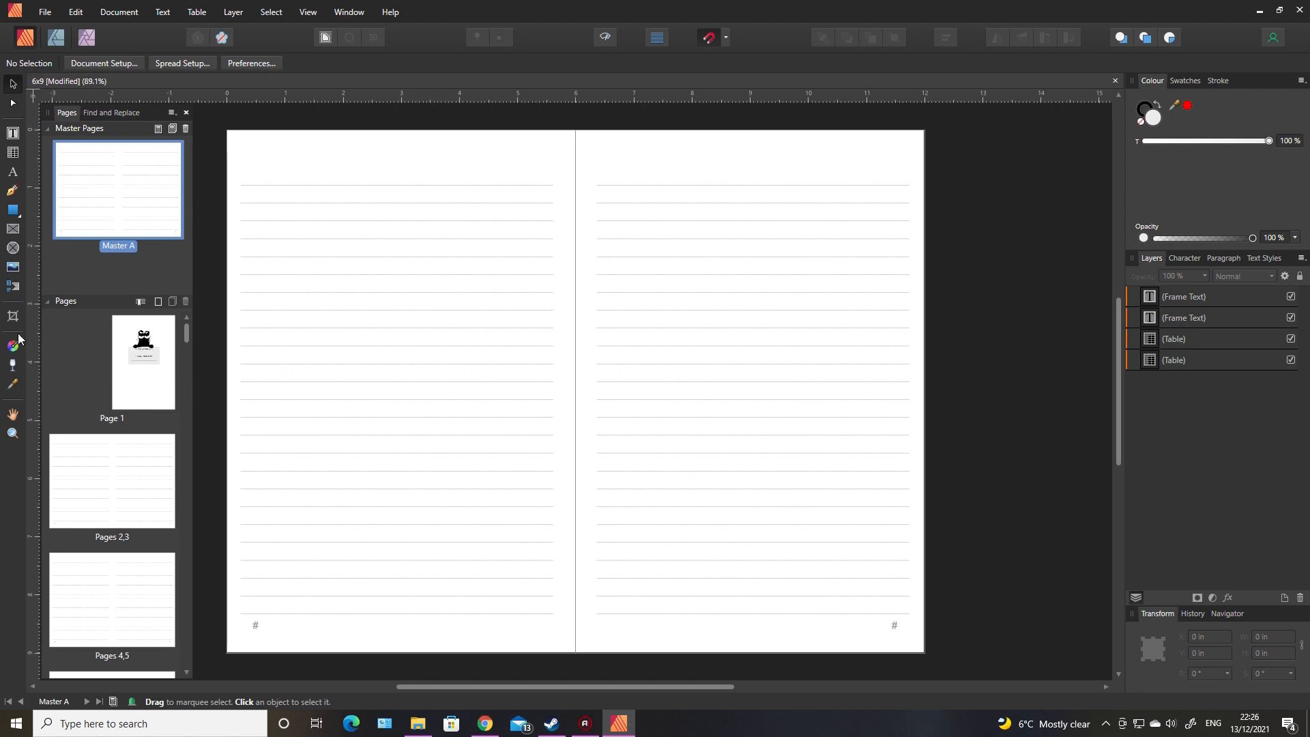
left_click(14, 273)
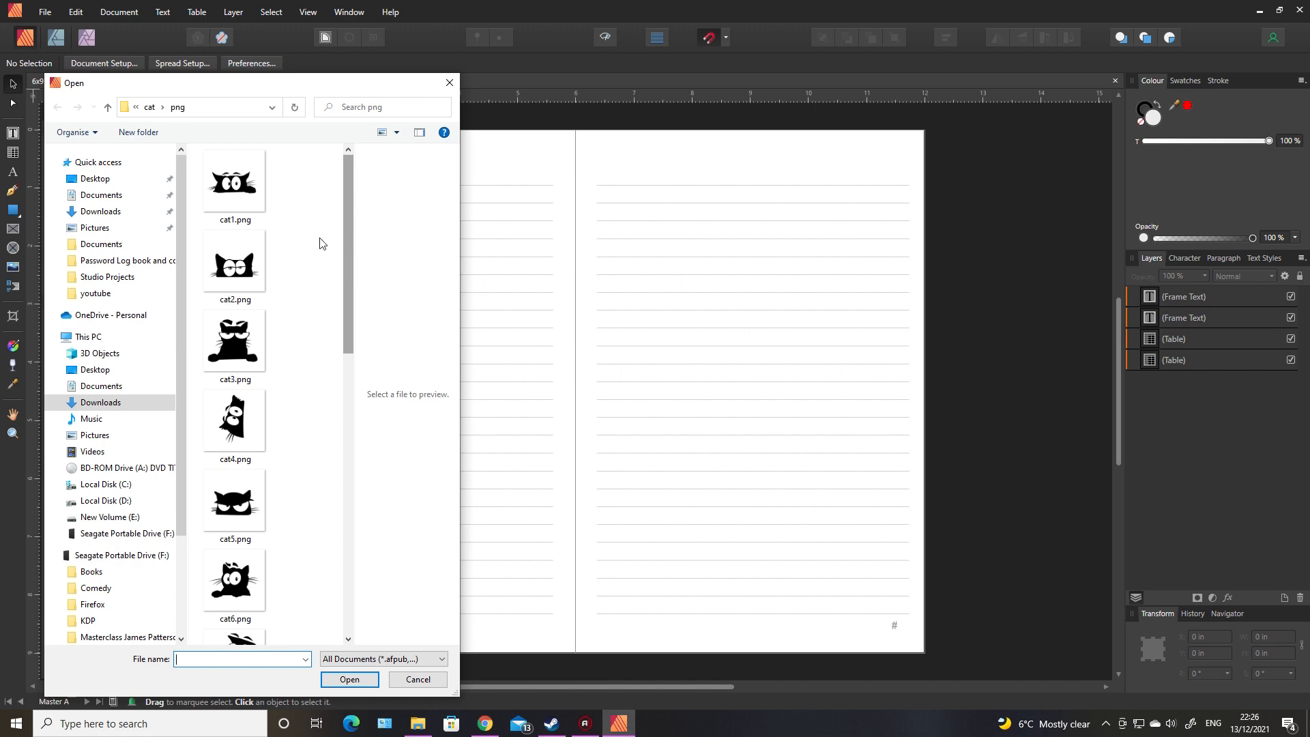
left_click(227, 504)
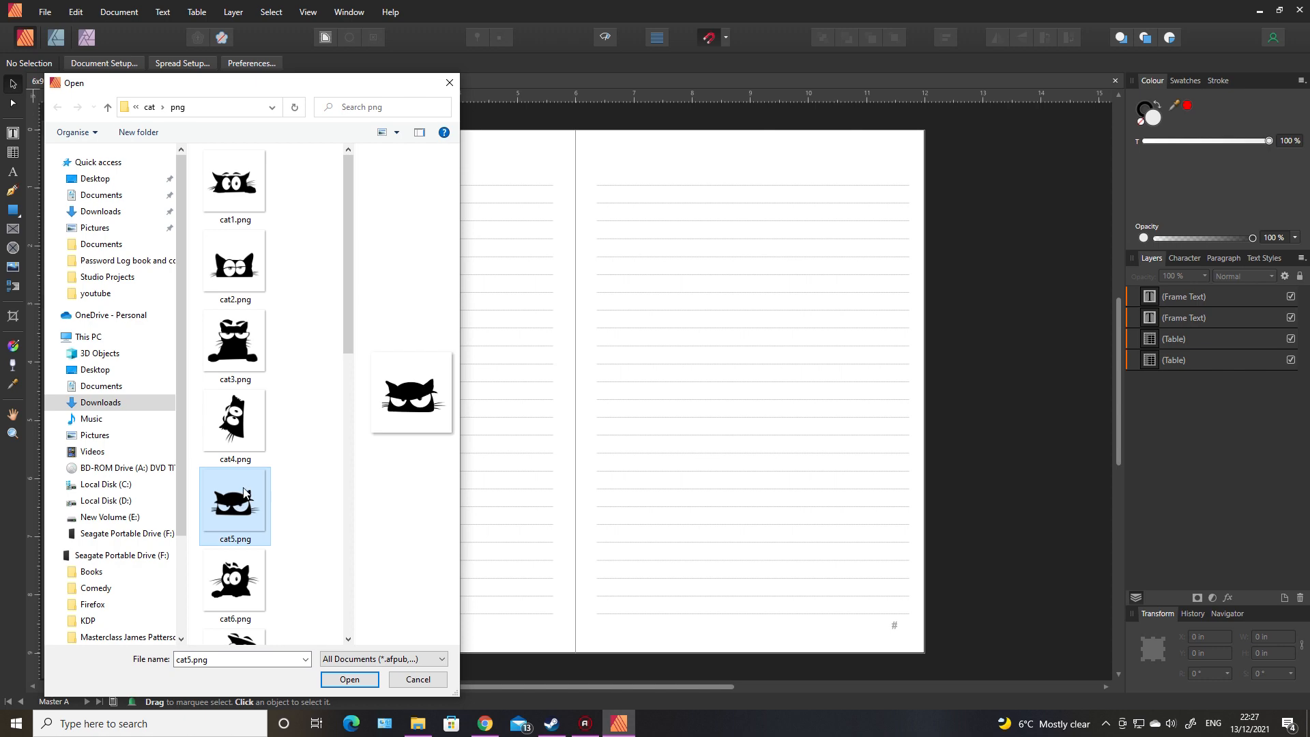
left_click(350, 679)
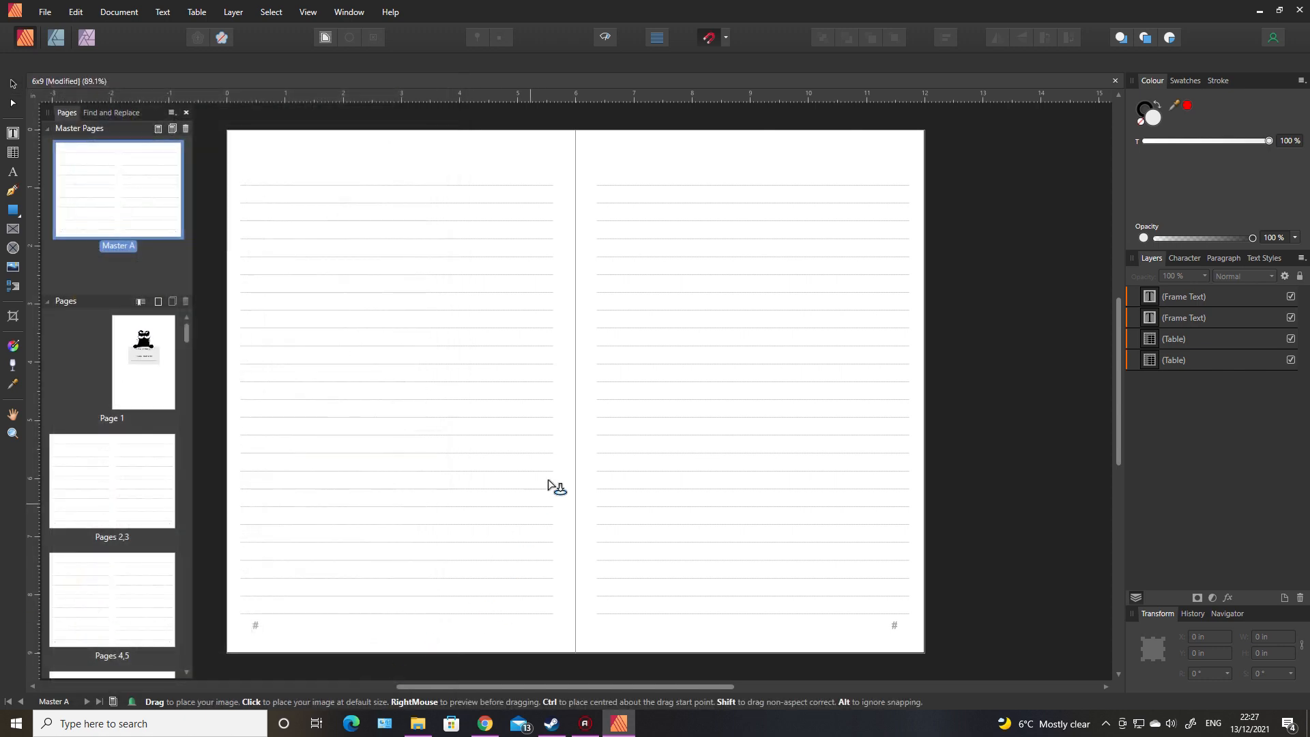
left_click_drag(663, 424, 895, 626)
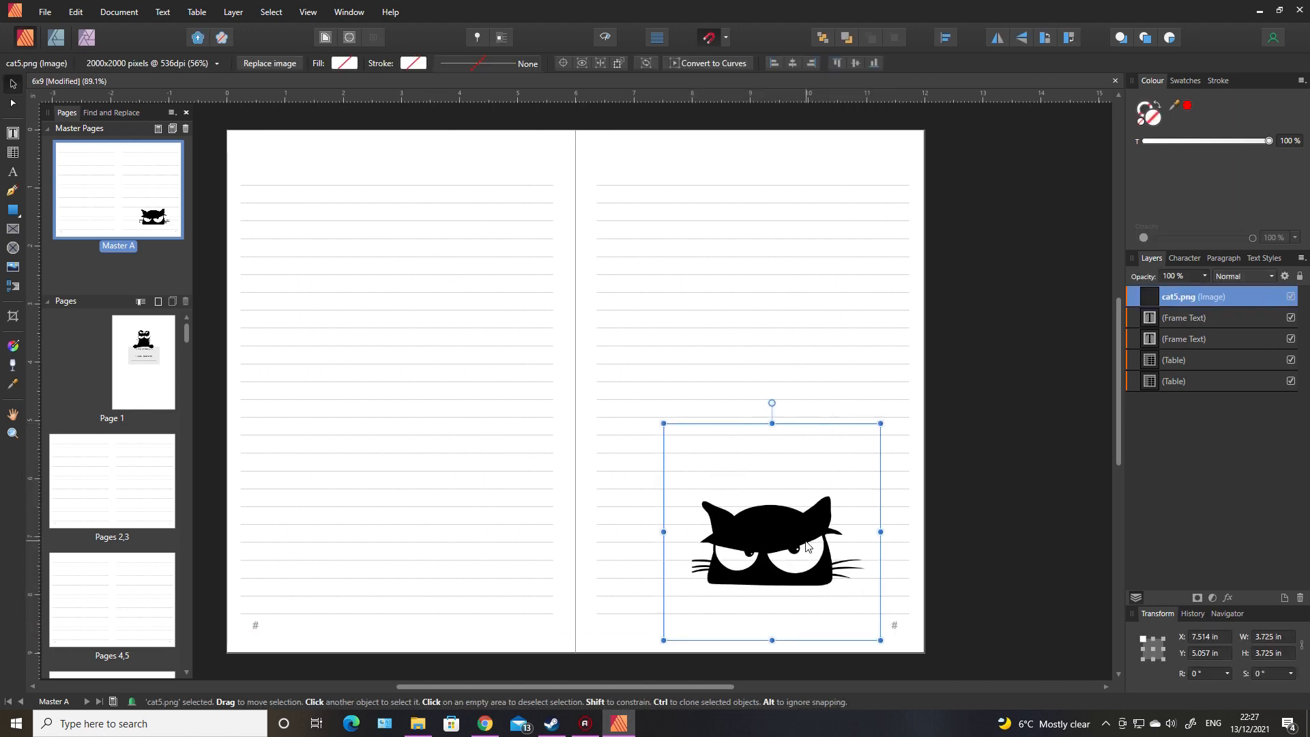
Step: Enlarge the cat5.png image to about 4.54 in square and position it at the foot of the right page, clear of the page number
left_click_drag(771, 542, 746, 563)
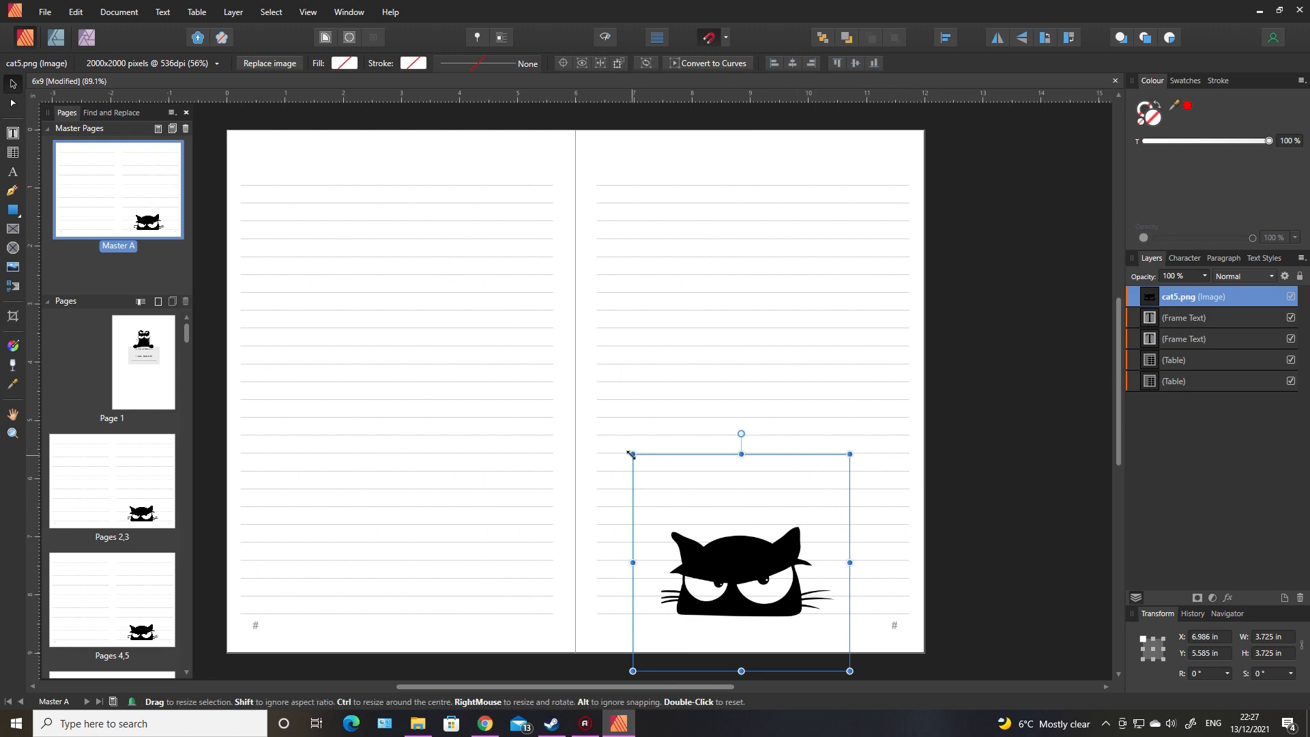
left_click_drag(630, 453, 616, 438)
left_click_drag(848, 436, 882, 410)
left_click_drag(743, 531, 749, 543)
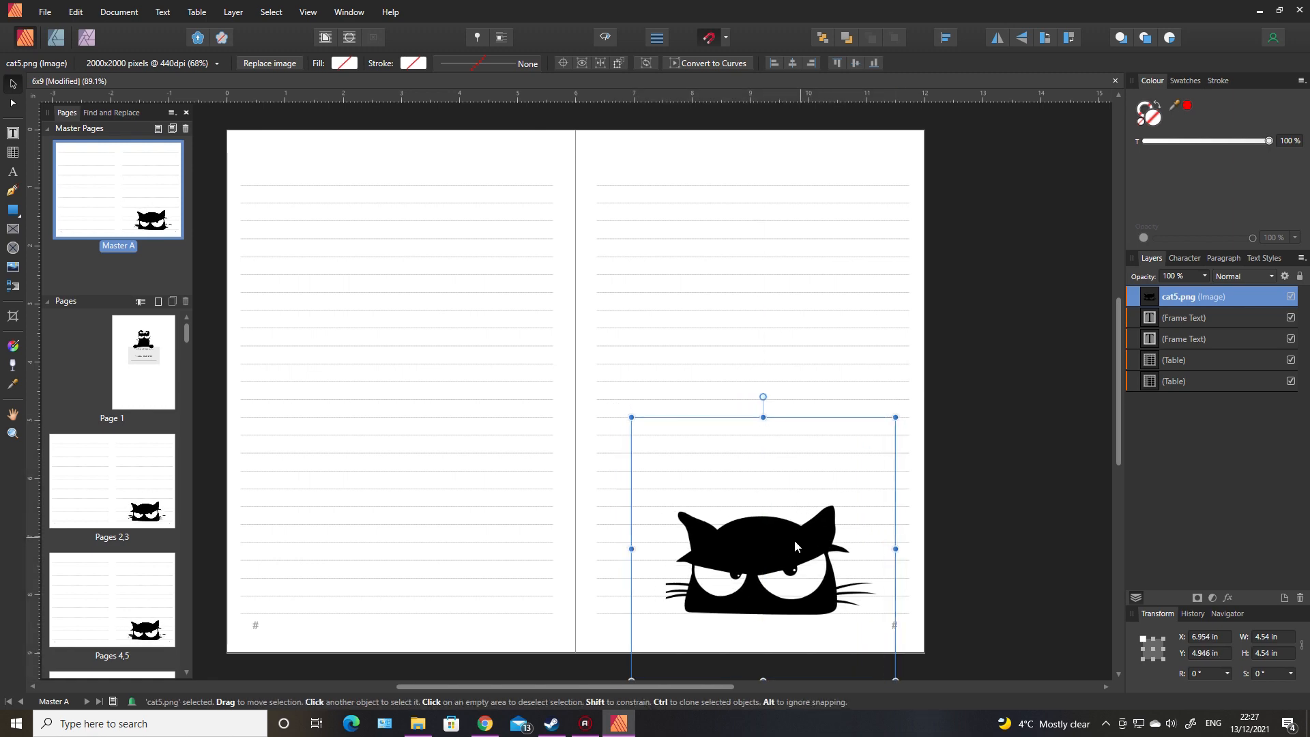
left_click_drag(790, 591, 780, 591)
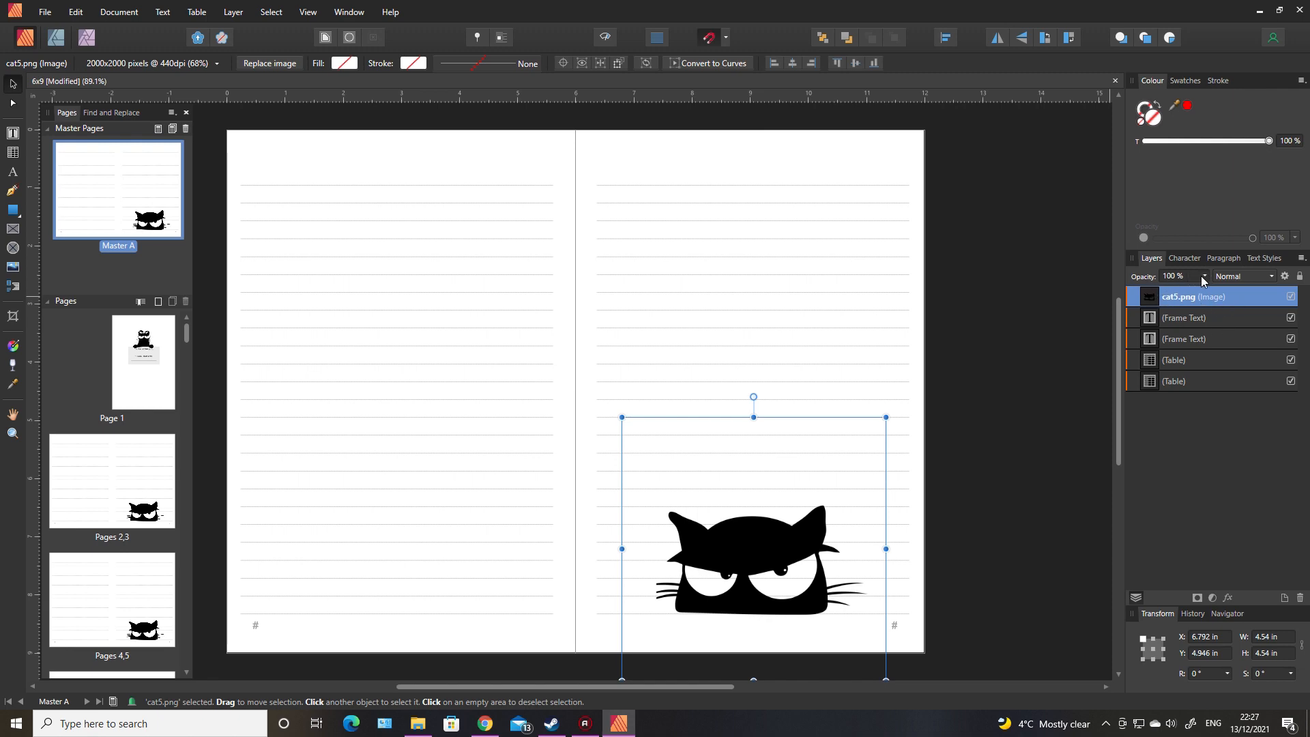
Step: Try layer opacities of 30% and 20% for the cat5.png image on Master A
left_click(1169, 275)
type("30")
key("Return")
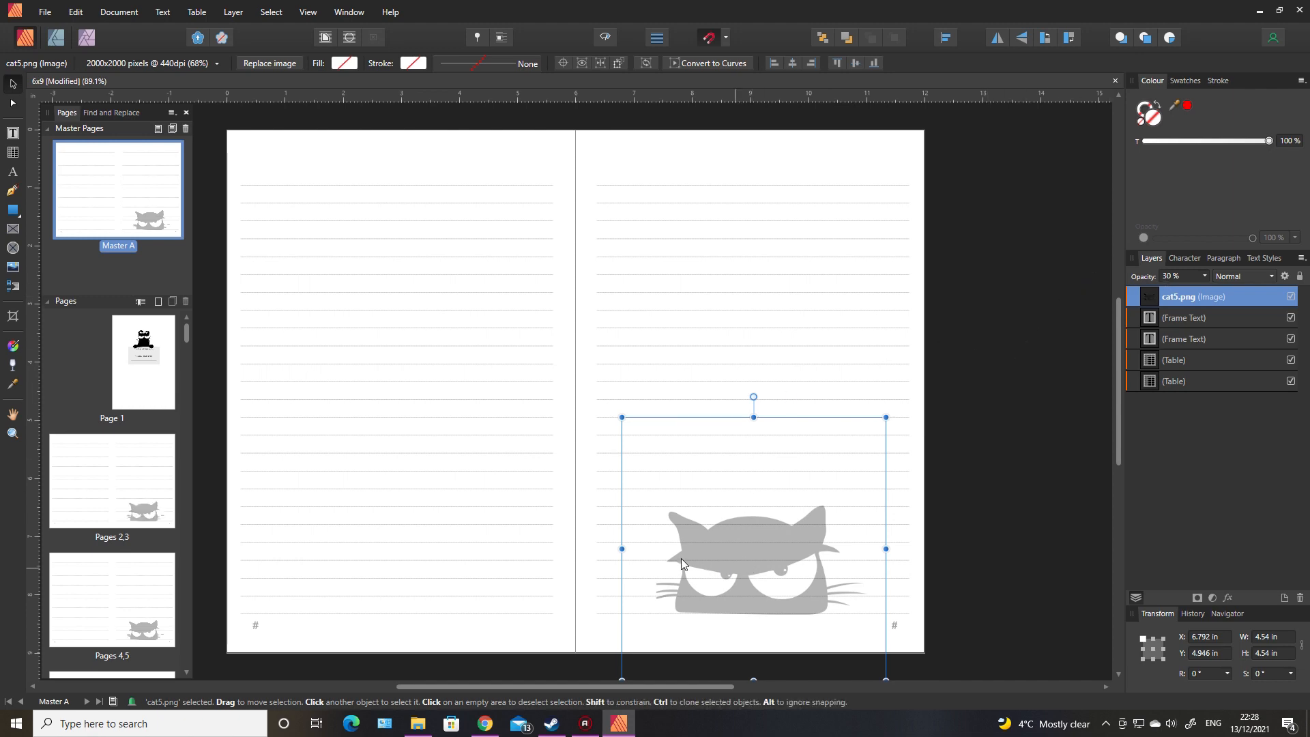
left_click(1172, 276)
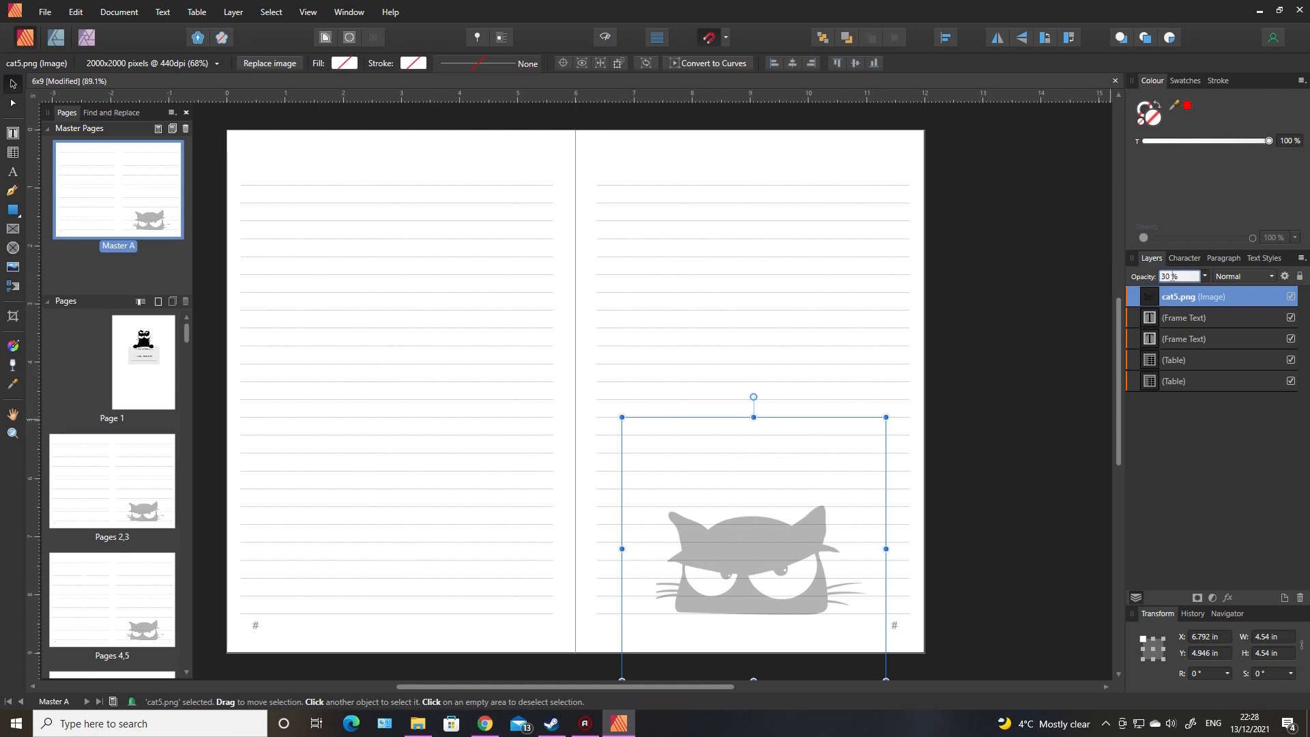
type("20")
key("Return")
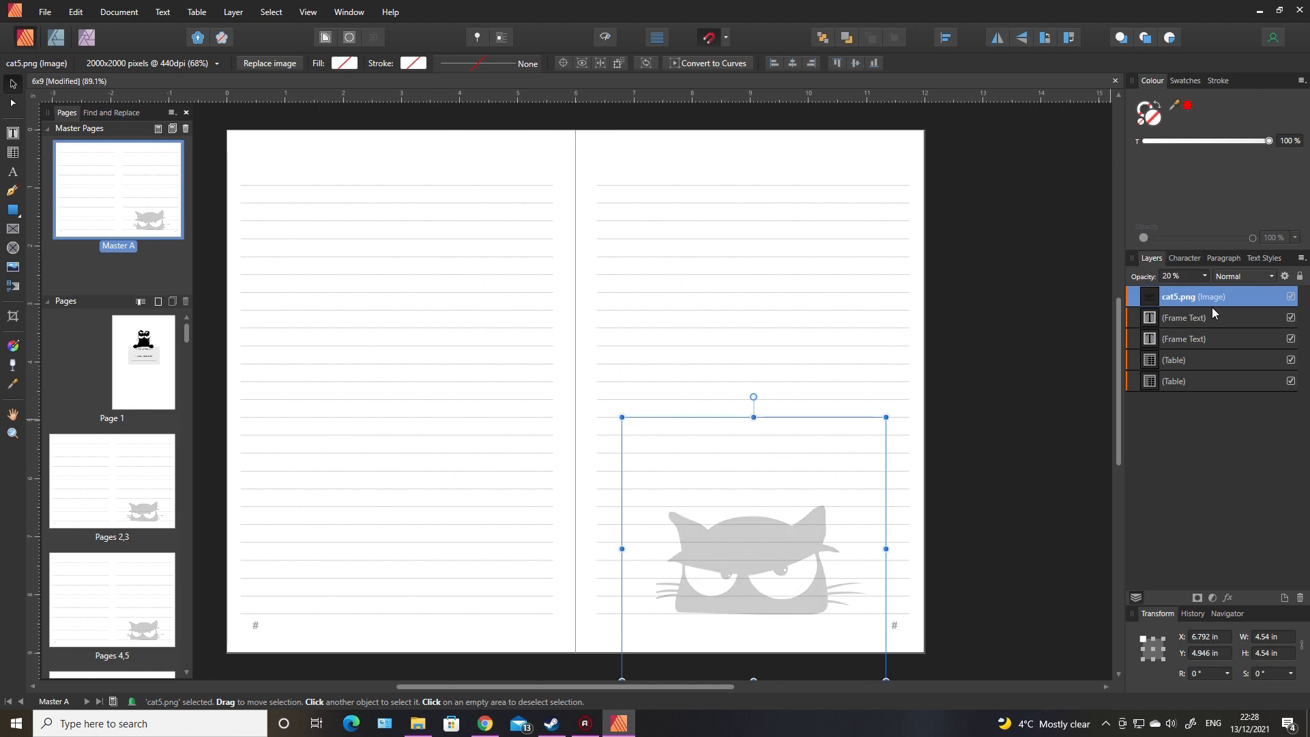
Step: Set the cat5.png image's layer opacity to 10% and deselect it
left_click(1170, 278)
type("10")
key("Return")
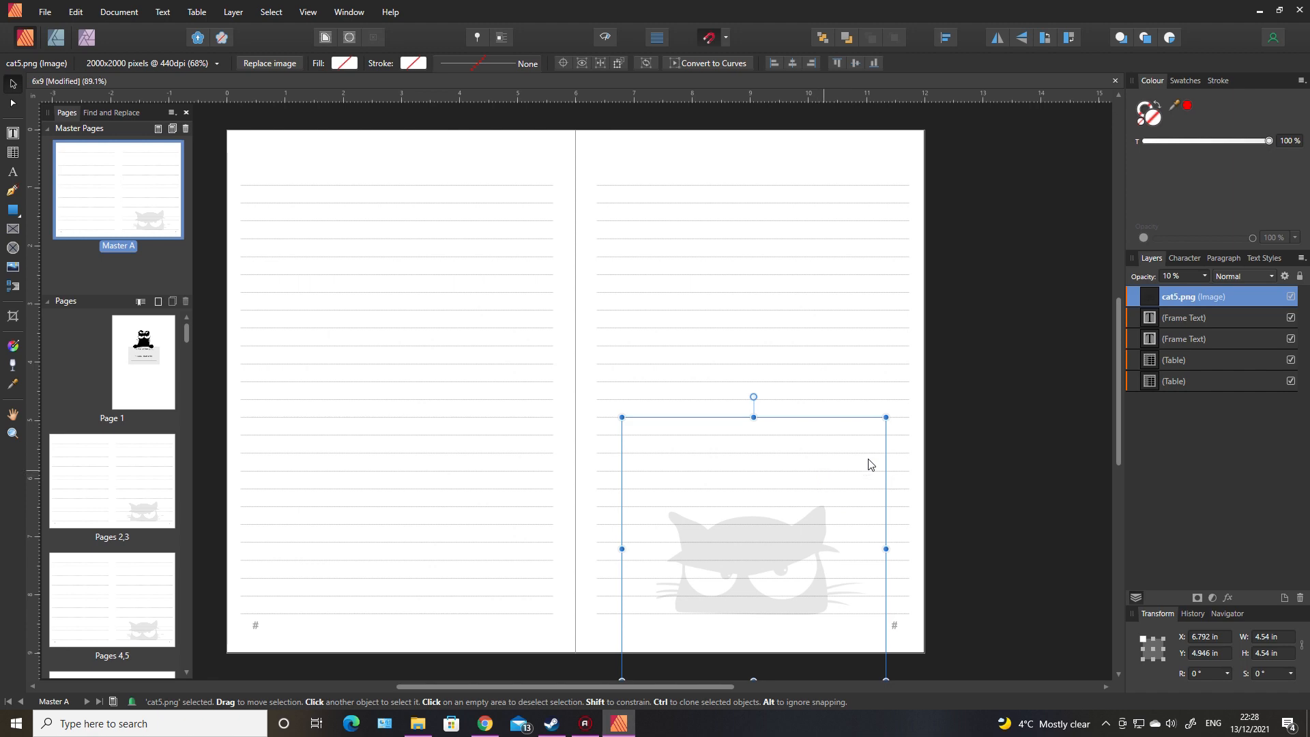
left_click(995, 455)
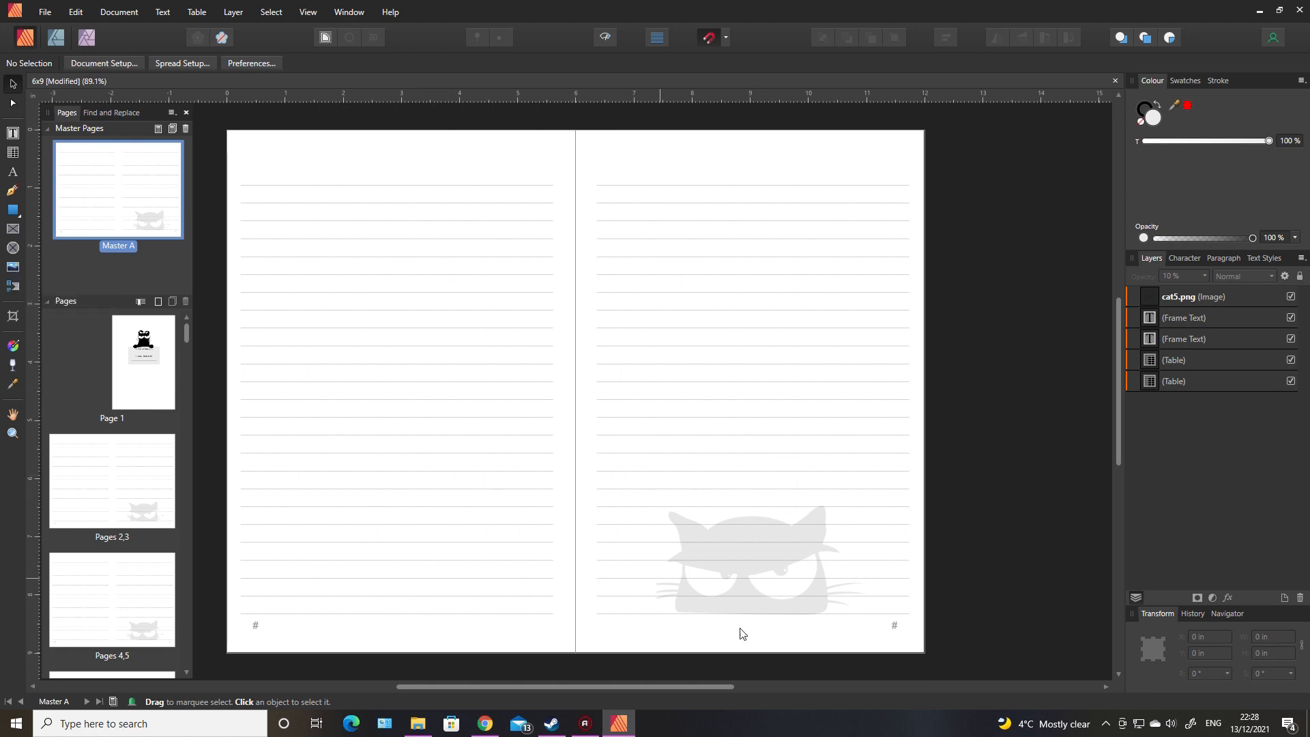
Step: Place cat14.png about 3.38 in square on the upper part of Master A's left page, overlapping the first lines
left_click(15, 271)
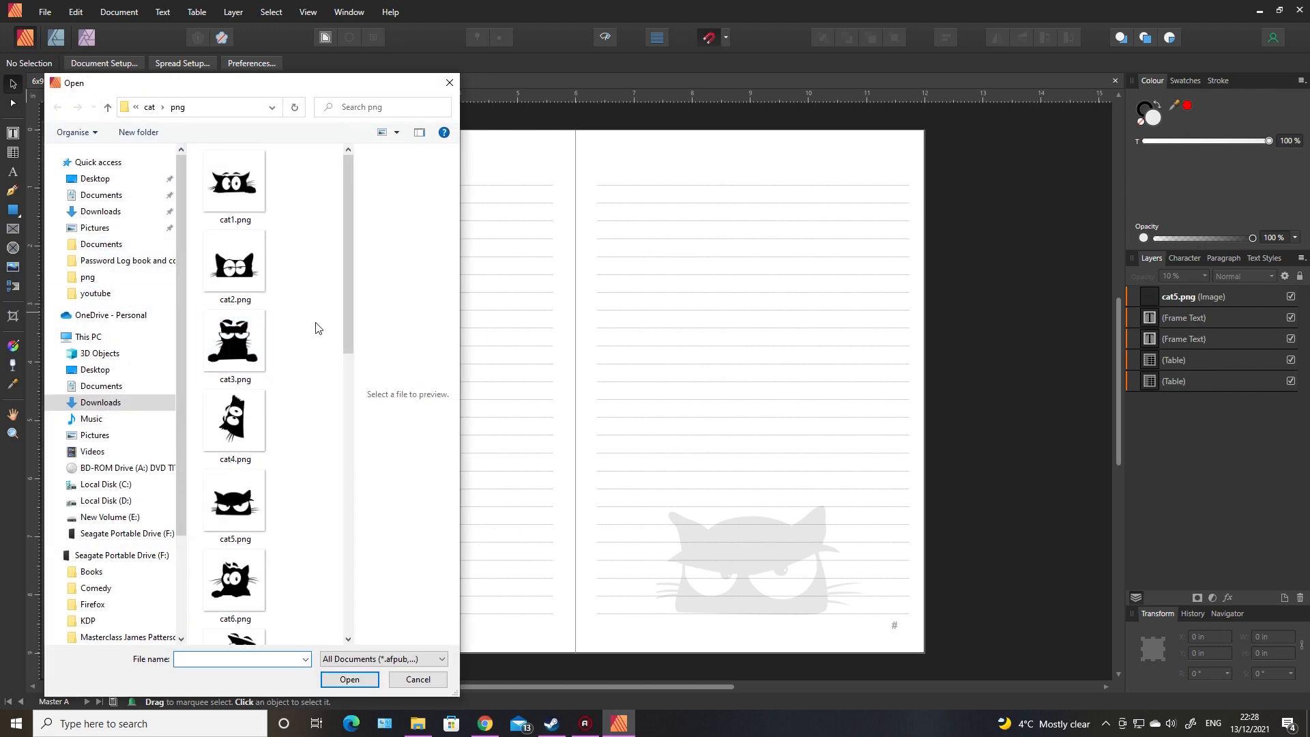
left_click(239, 422)
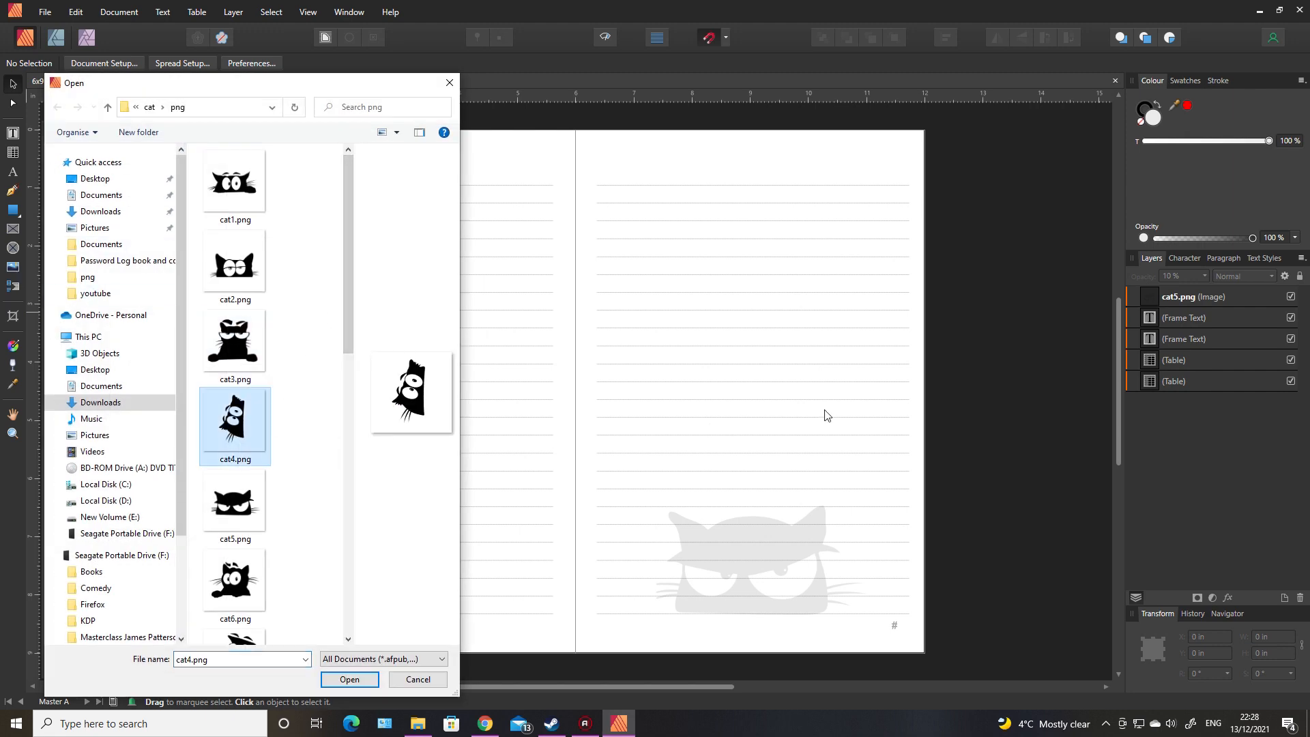
left_click_drag(345, 293, 359, 587)
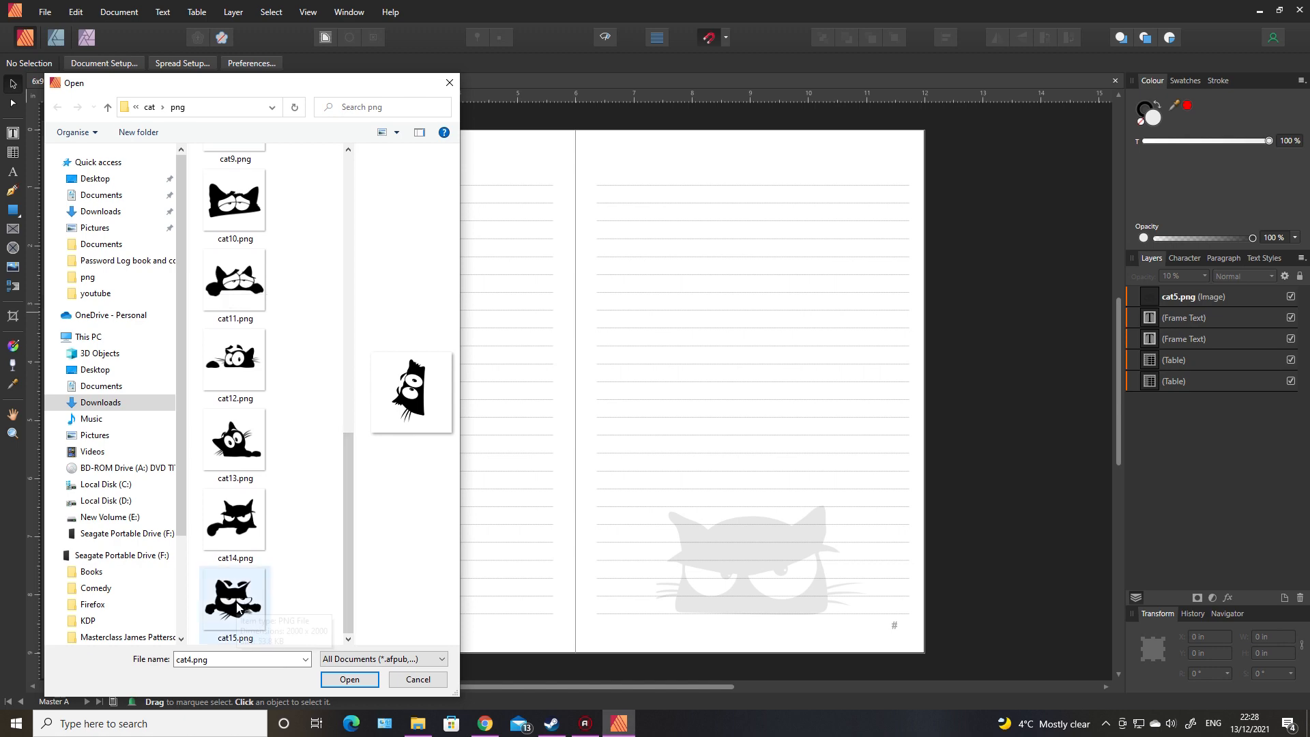
left_click(241, 532)
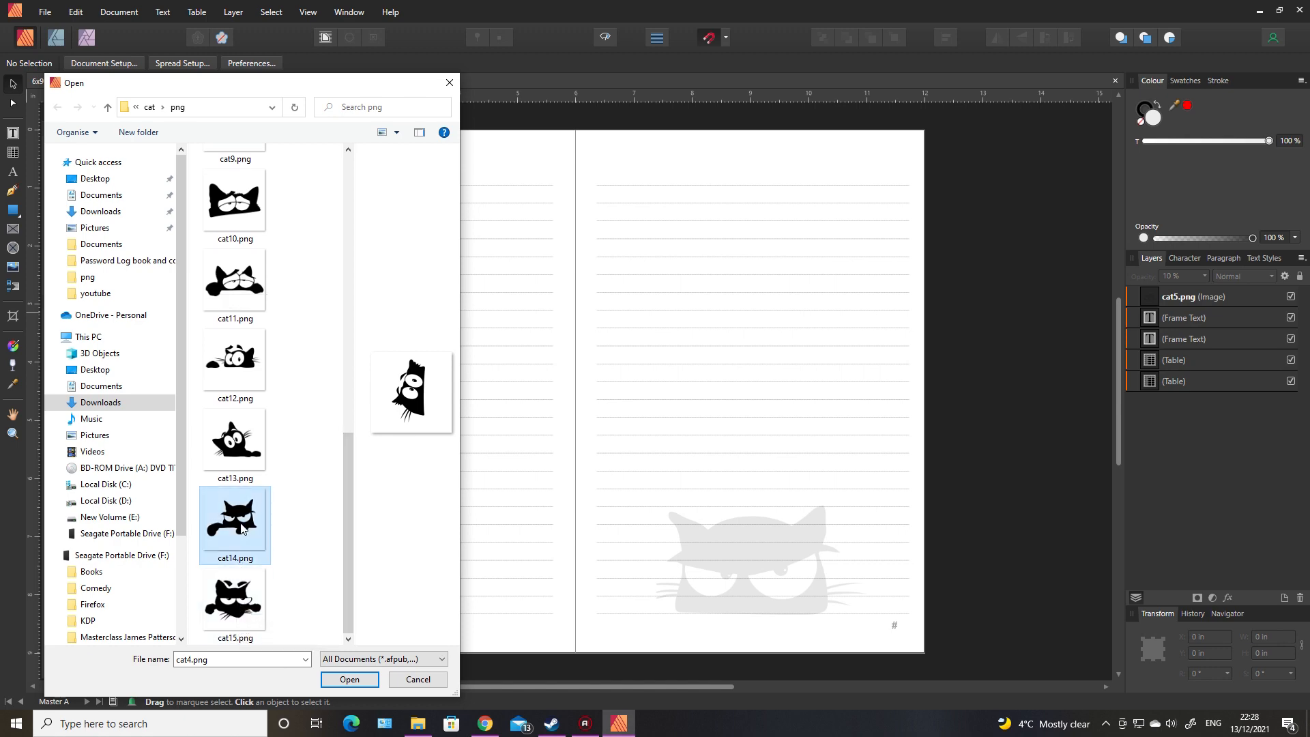
left_click(349, 679)
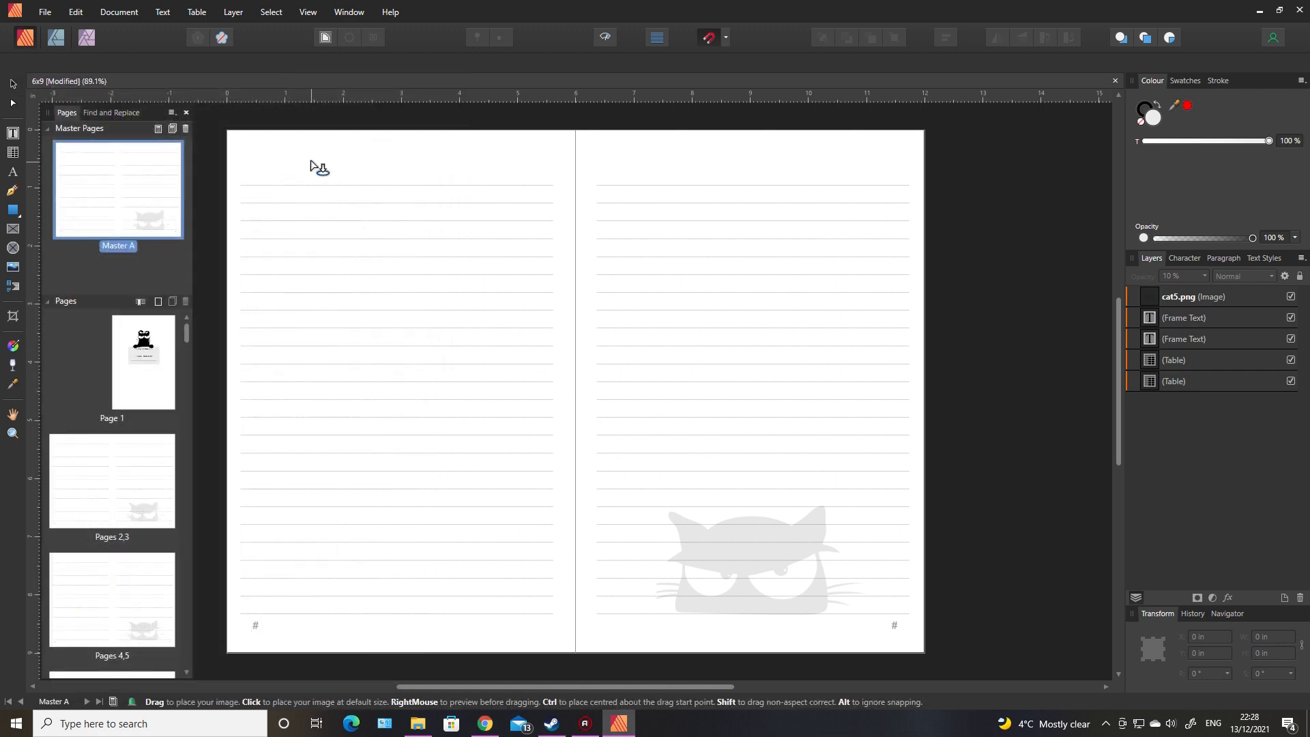
left_click_drag(311, 160, 543, 332)
left_click_drag(415, 266, 403, 236)
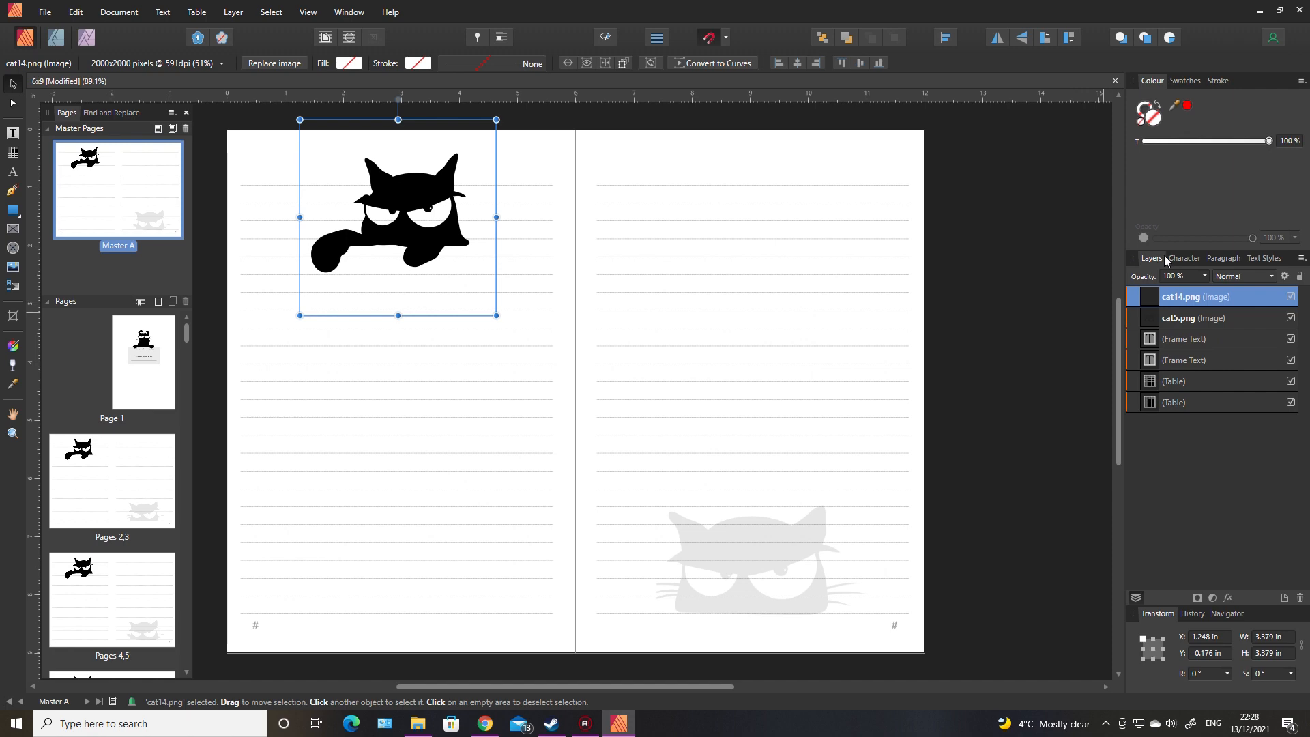
Step: Set the cat14.png image's layer opacity to 10% and deselect it
left_click_drag(1191, 277, 1162, 277)
type("10")
key("Return")
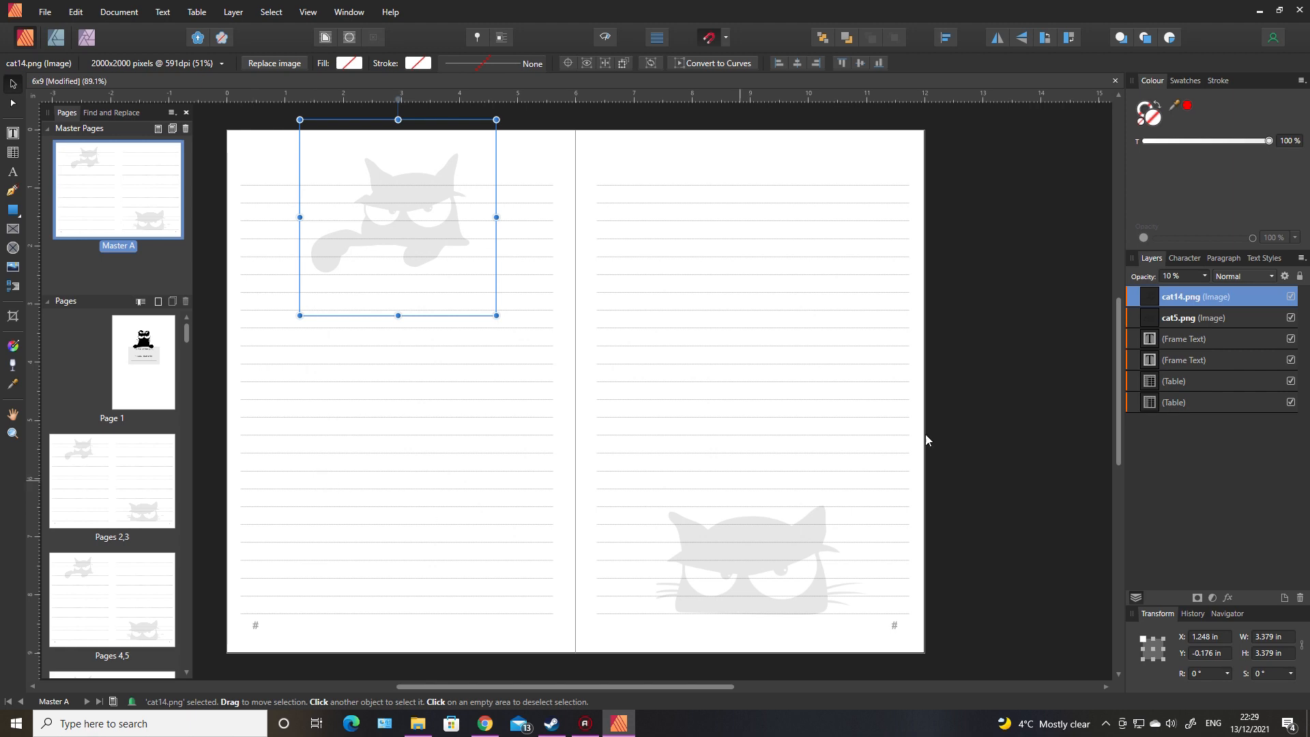
left_click(999, 409)
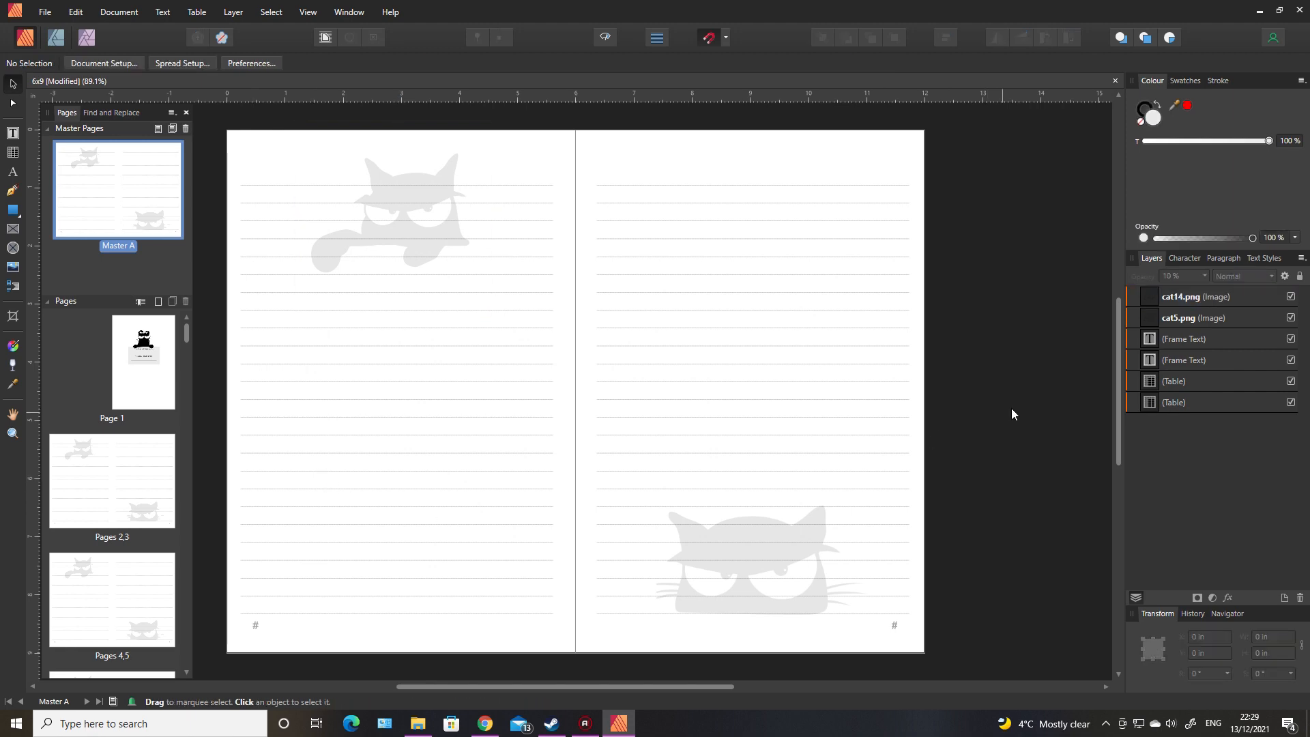
Step: Open page 1 and the spread of pages 2,3 to check the ownership page and the decorated lined pages
double_click(136, 385)
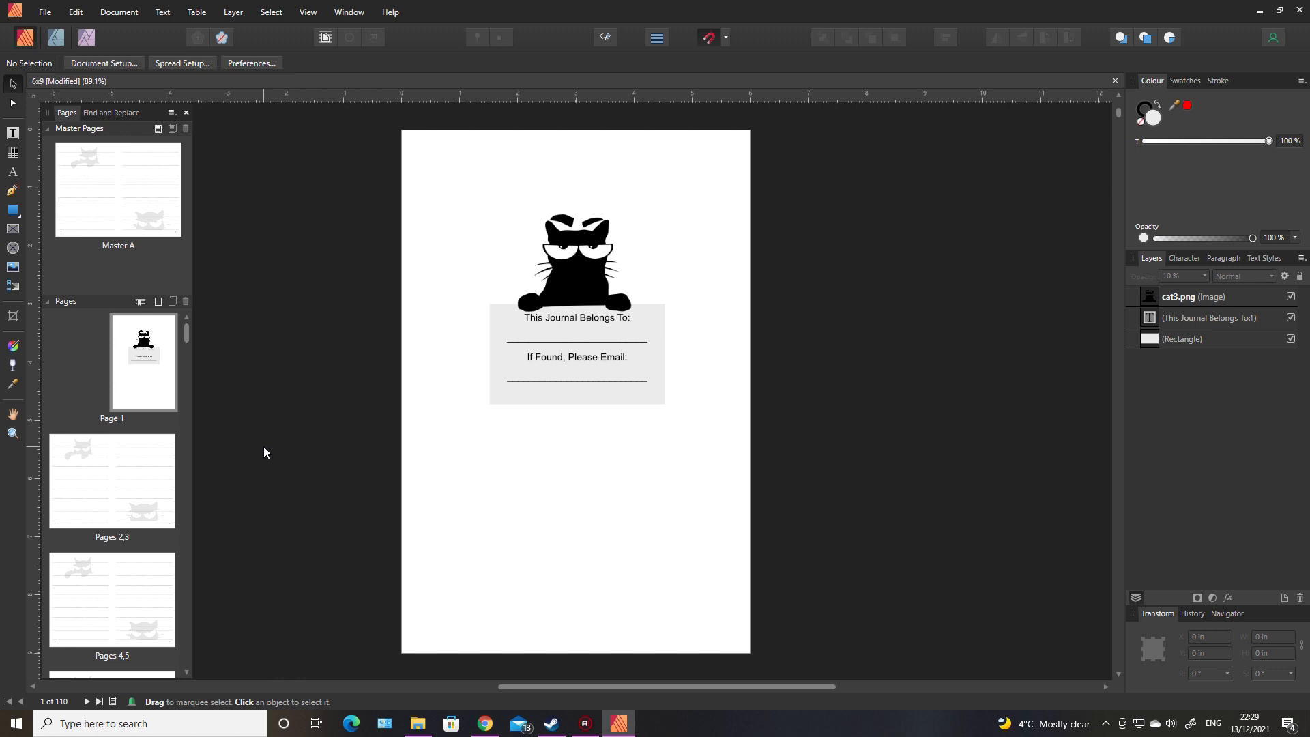
double_click(109, 482)
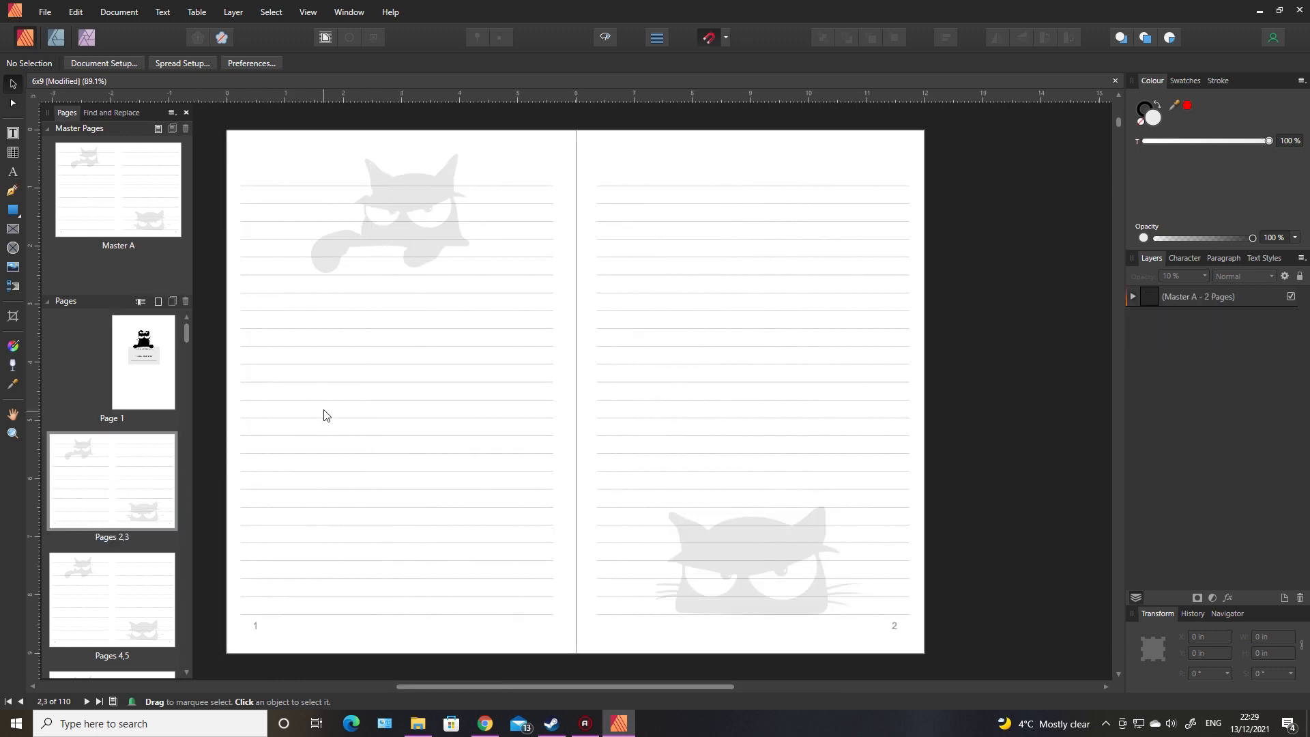